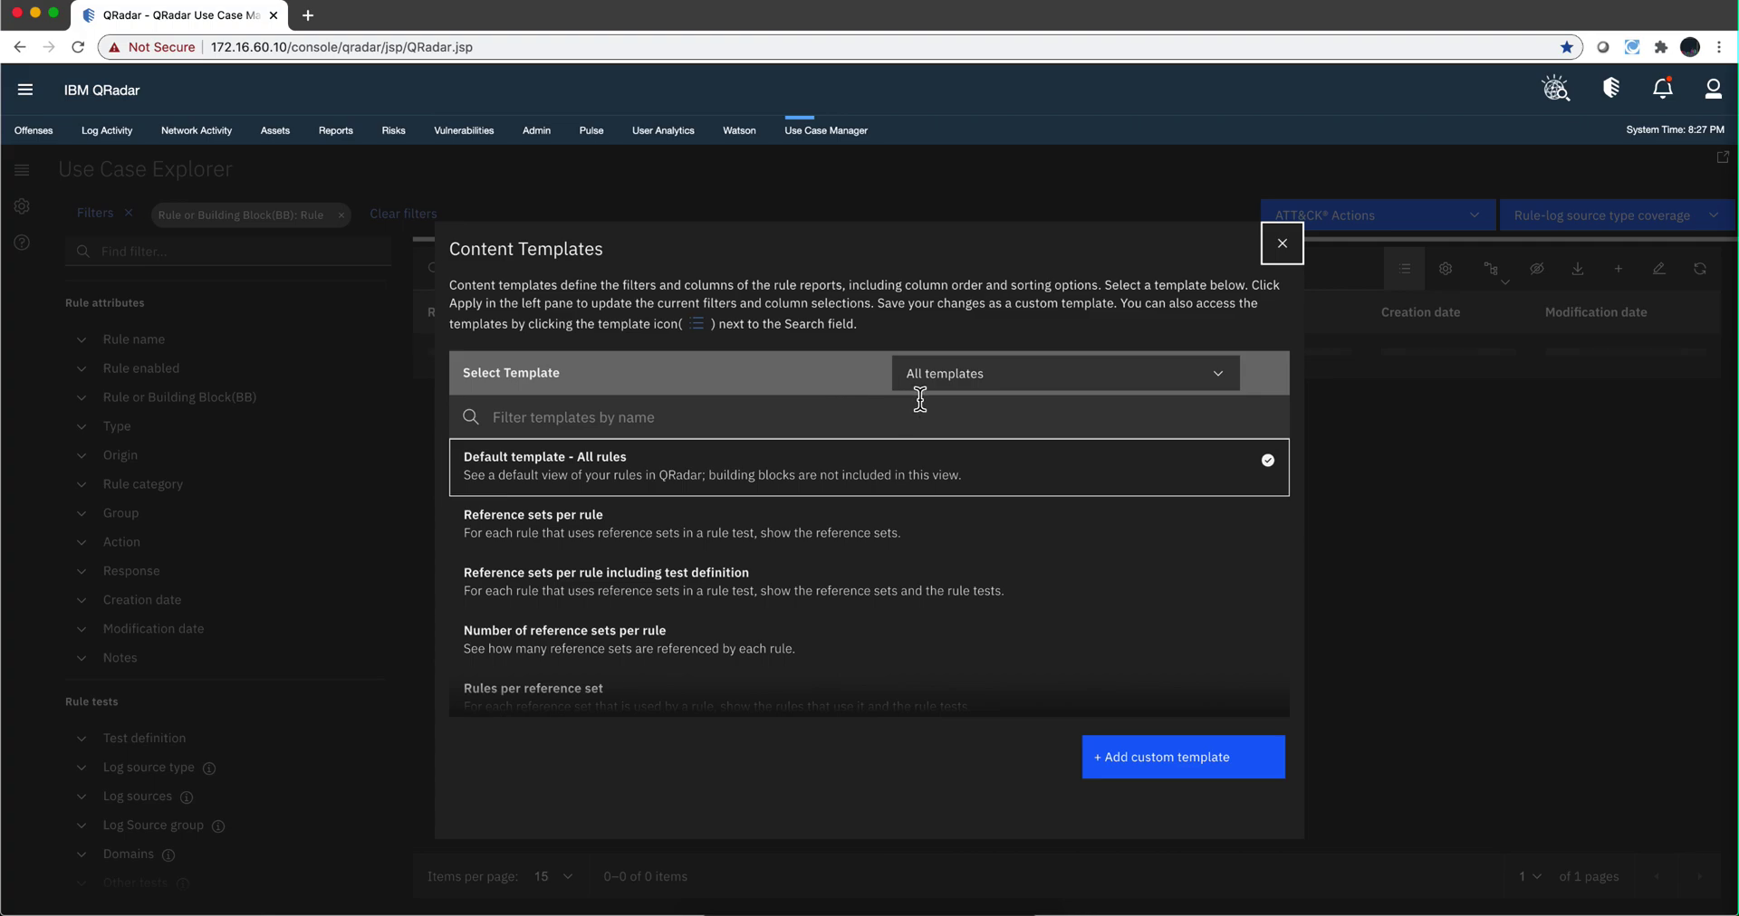
Choose the Rule dependencies template category and load the "Log source coverage by rules" template
click(1014, 389)
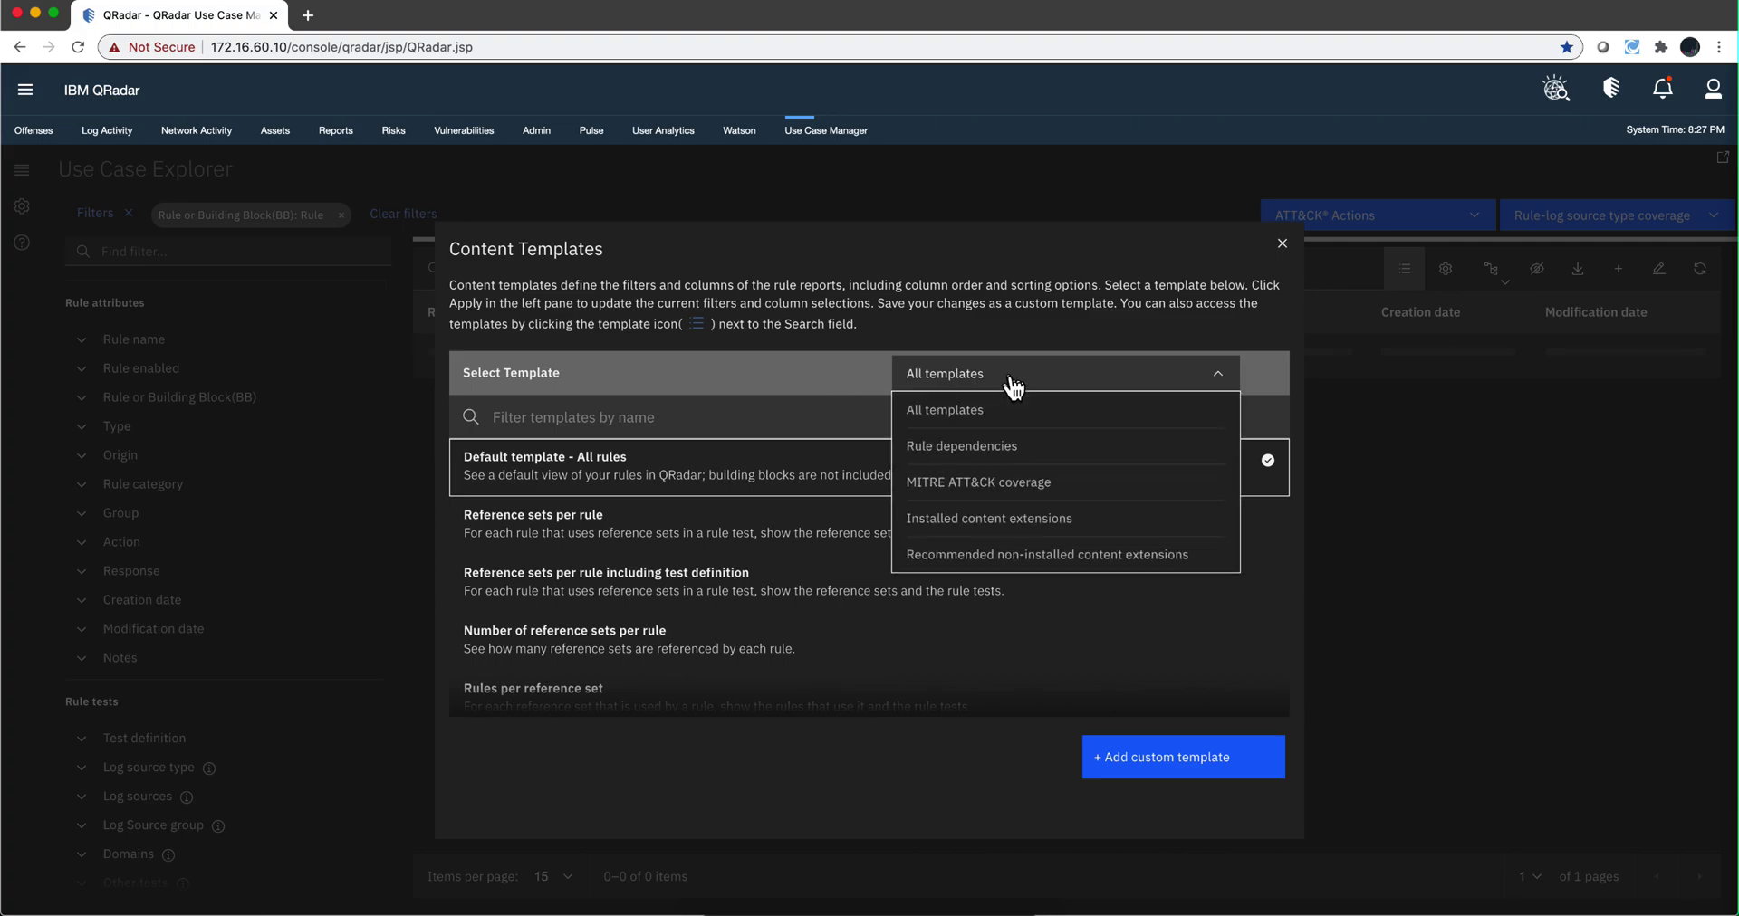
click(1000, 448)
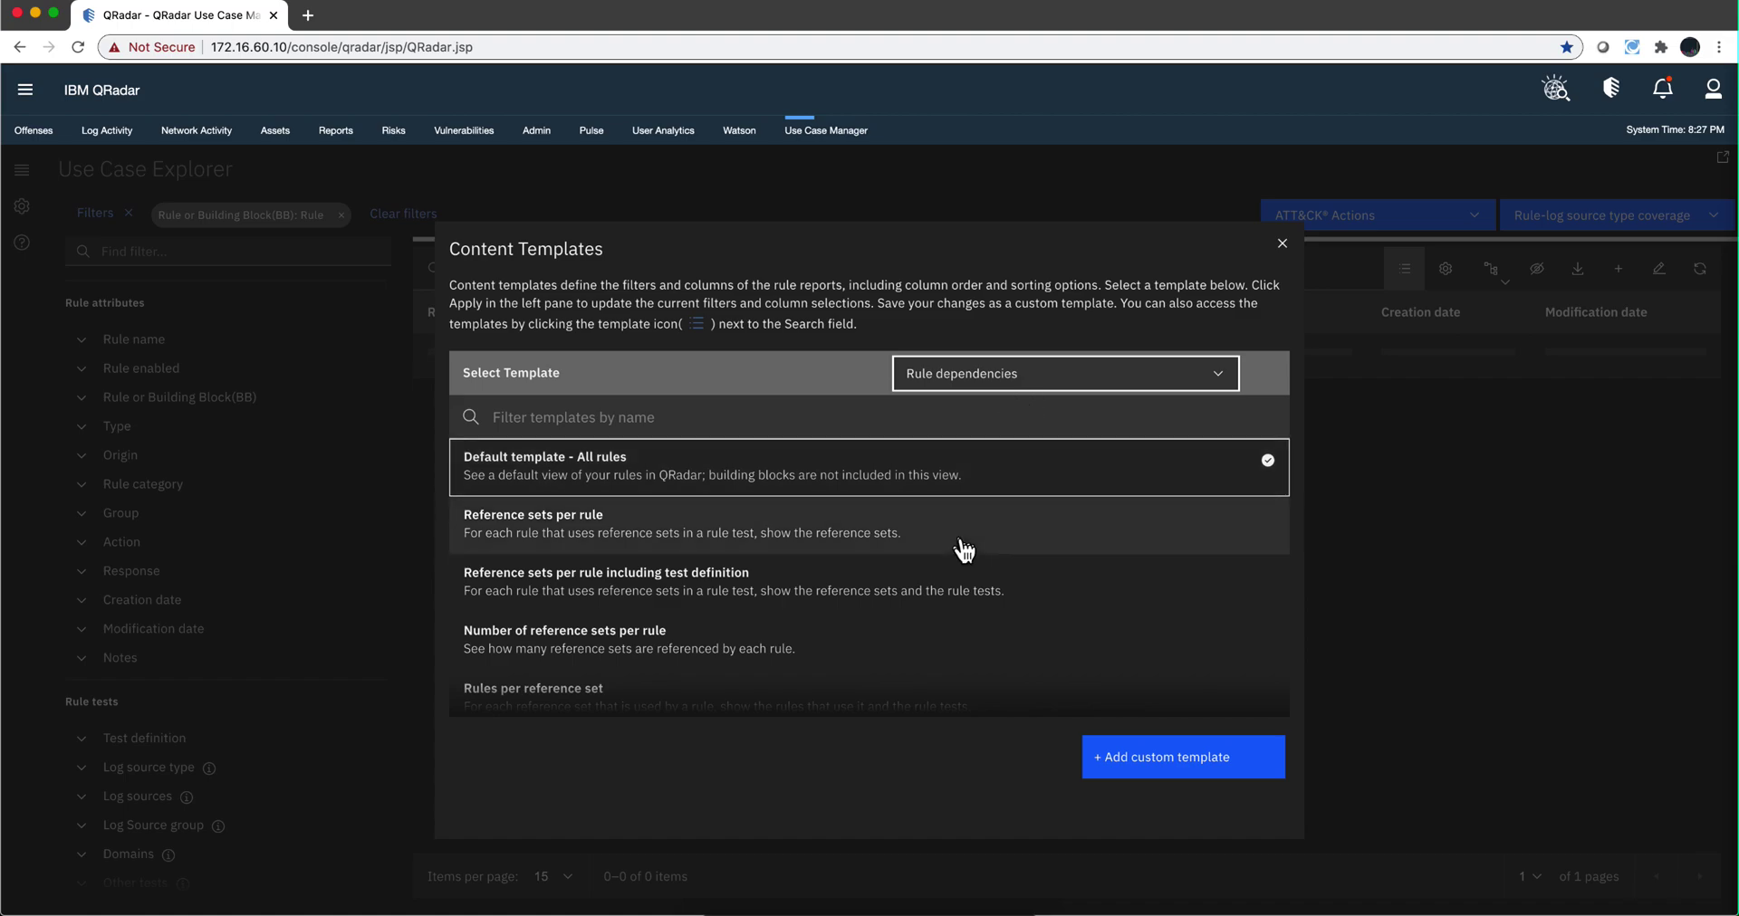
scroll(960, 548, down, 3)
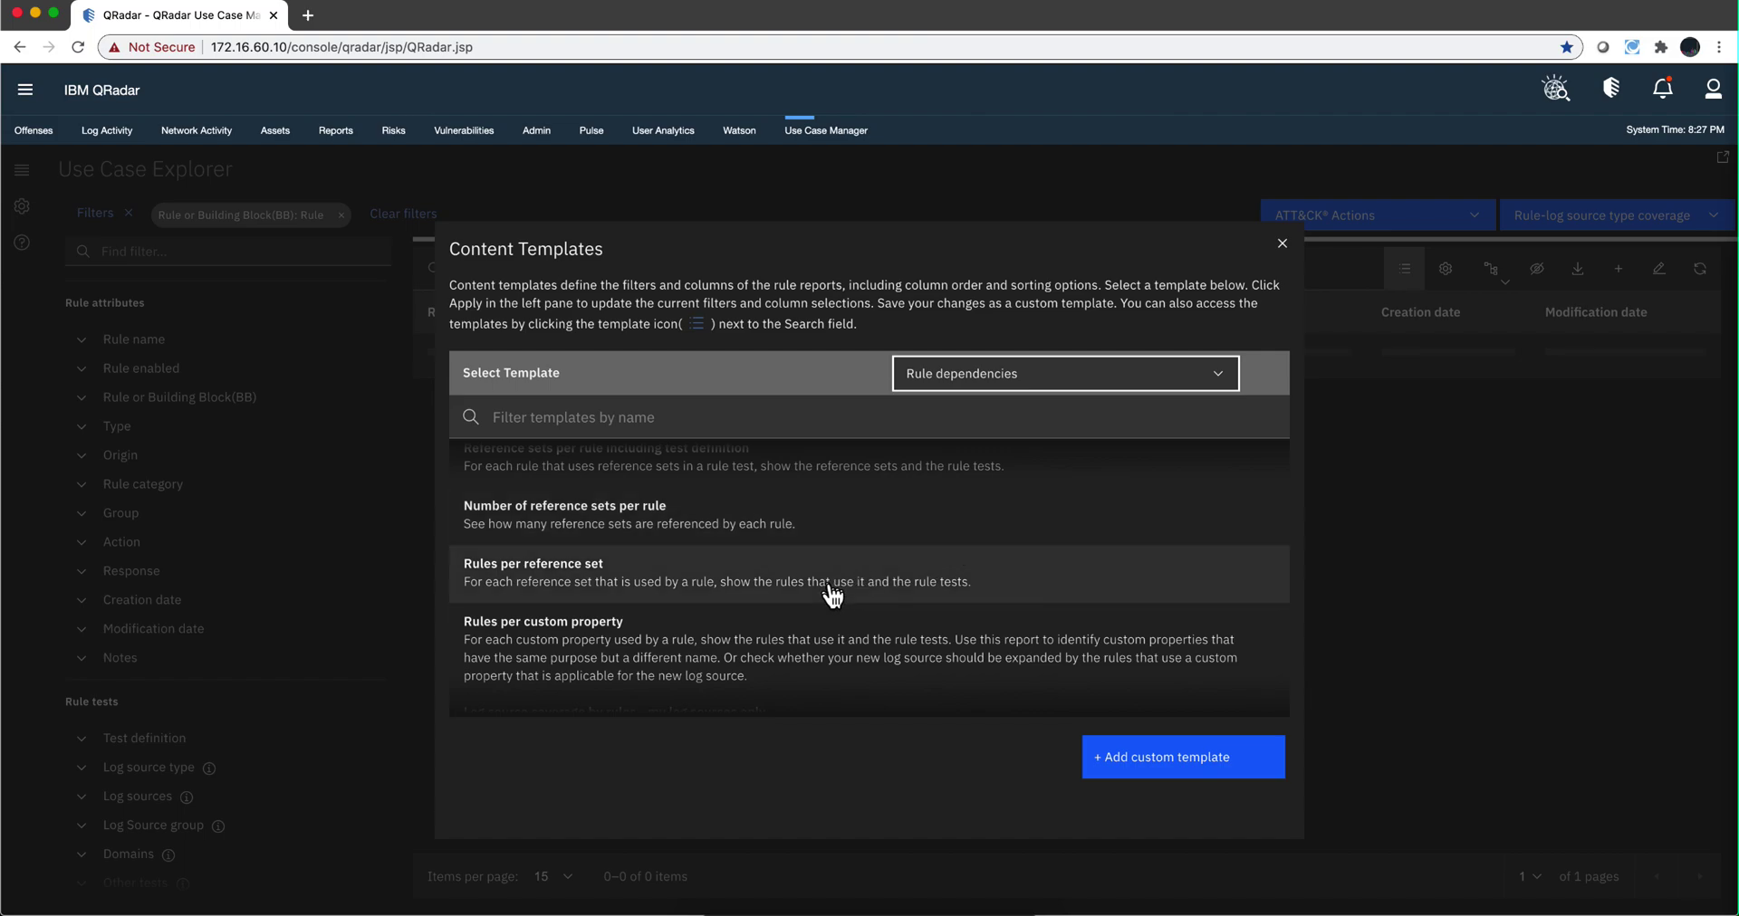
scroll(831, 594, down, 3)
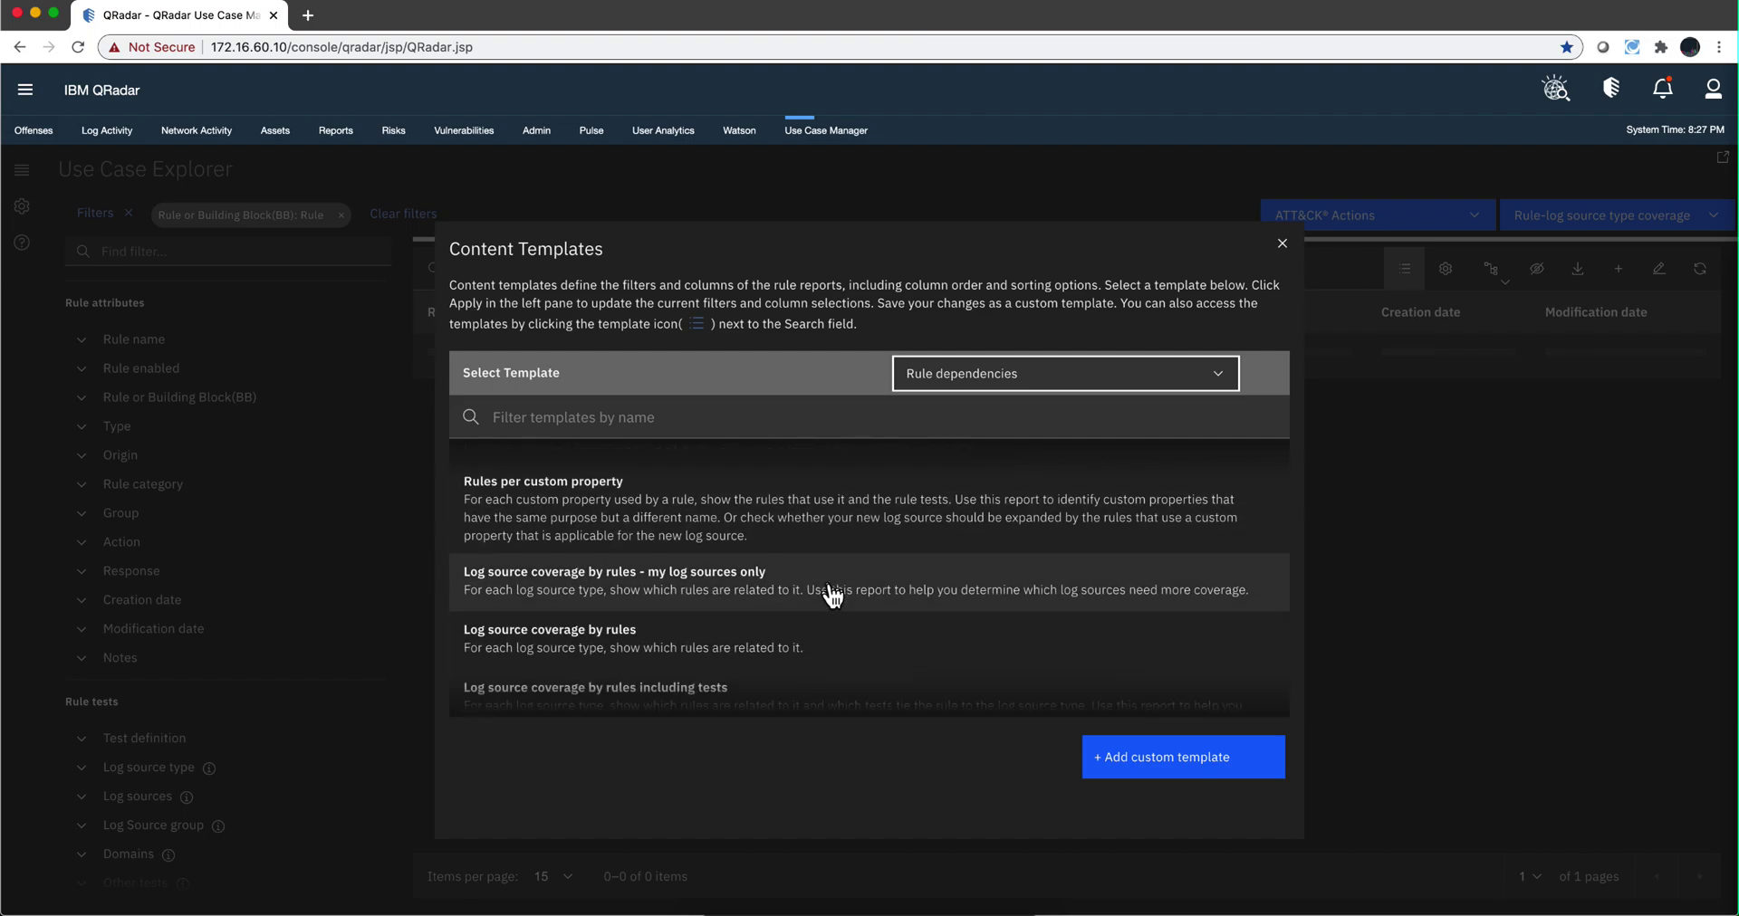
scroll(832, 595, down, 1)
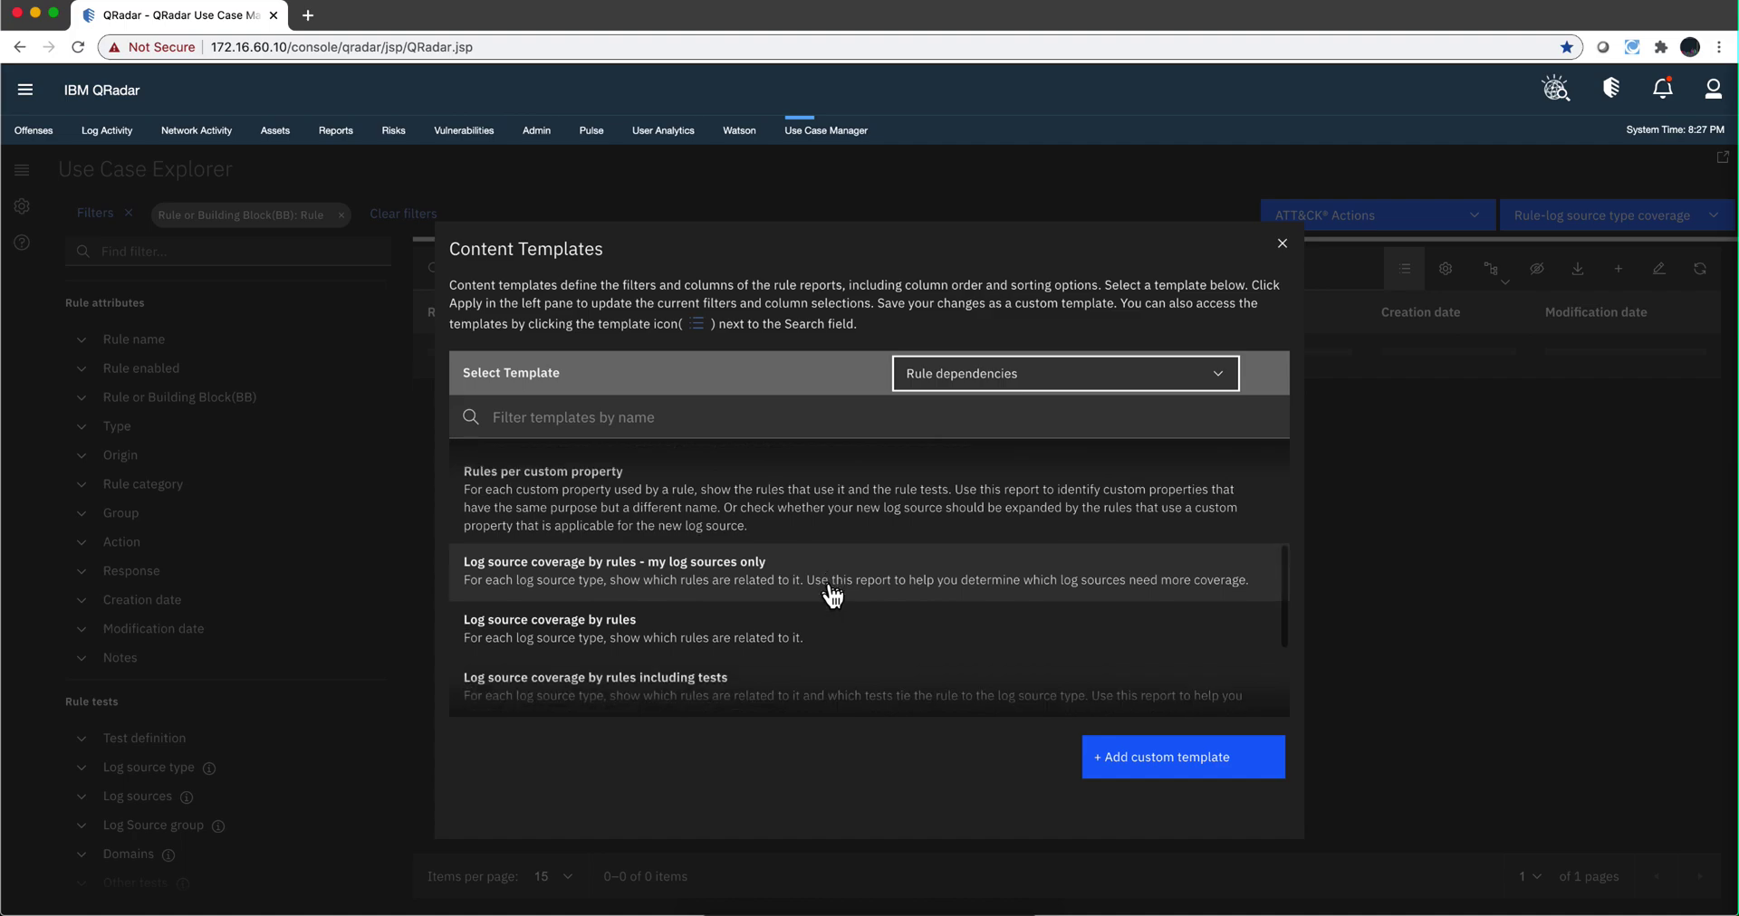
click(662, 623)
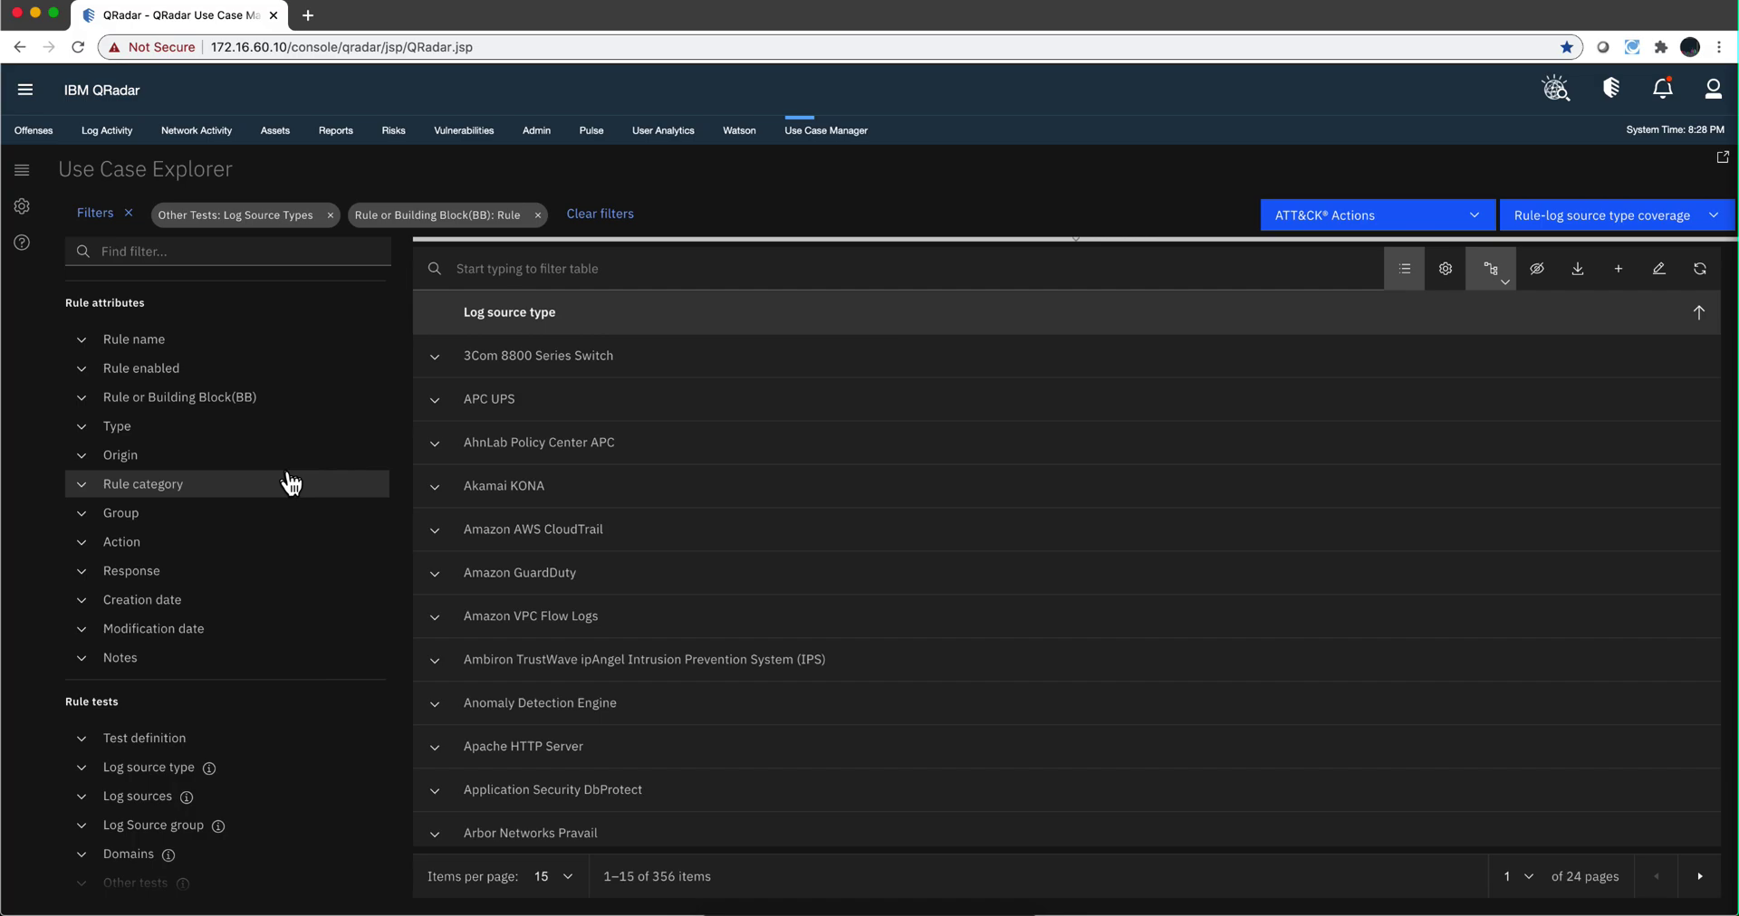
Add the "Log source type - used" filter from the Other tests group and apply it to the report
scroll(270, 701, down, 4)
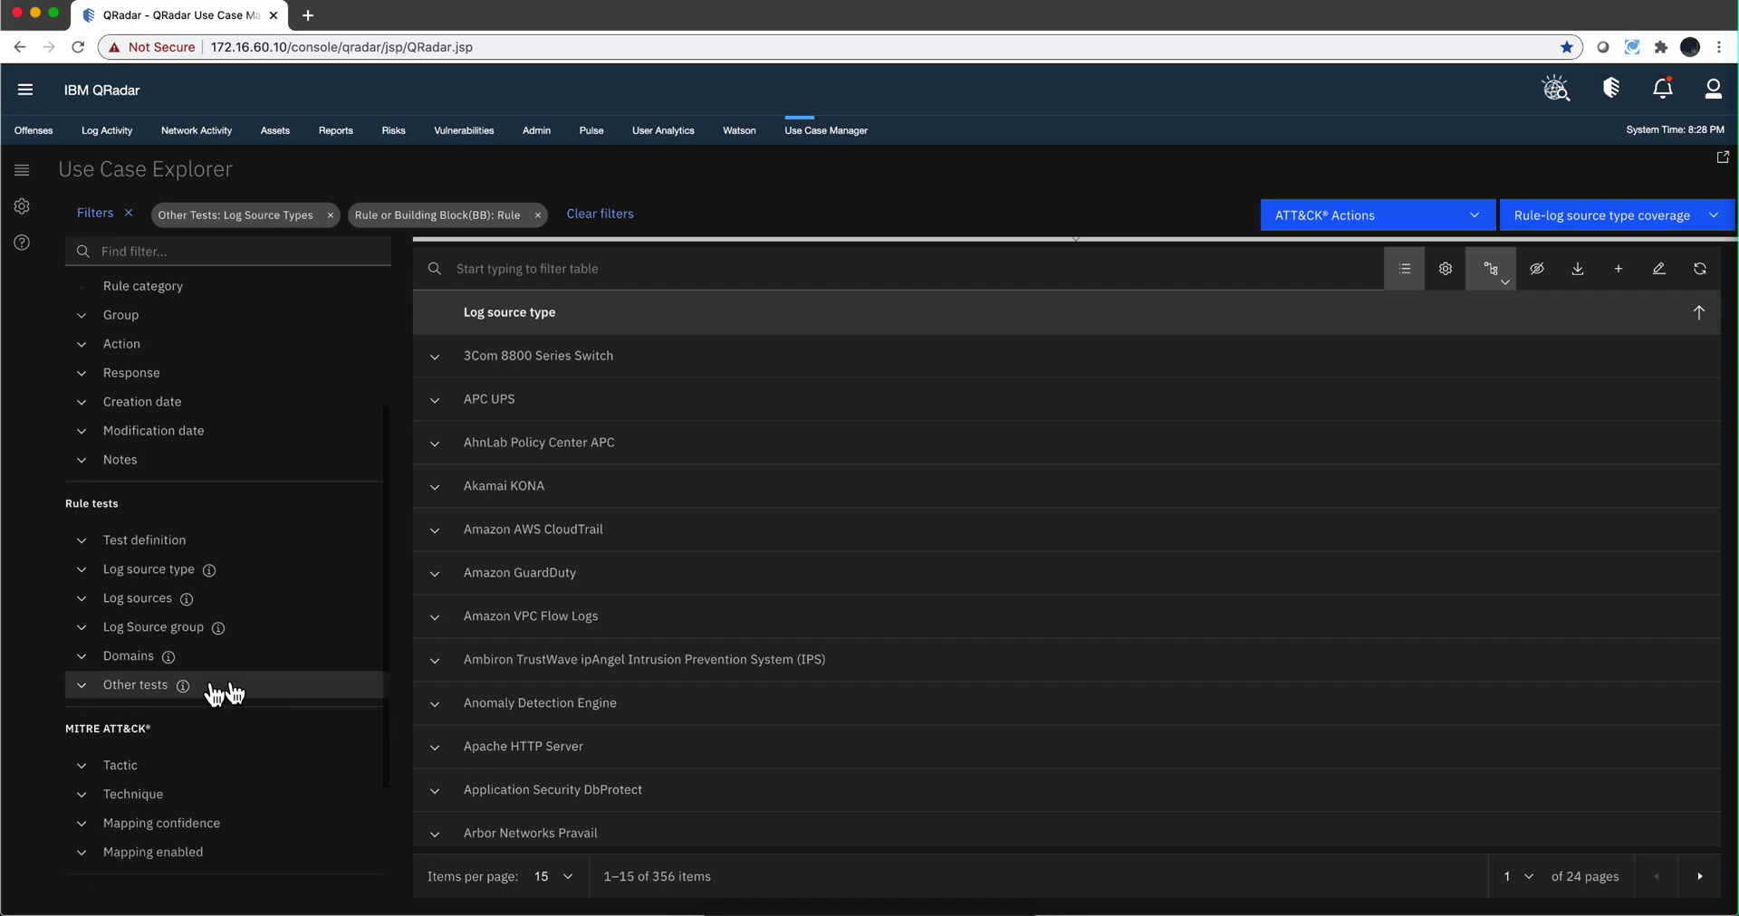
click(82, 688)
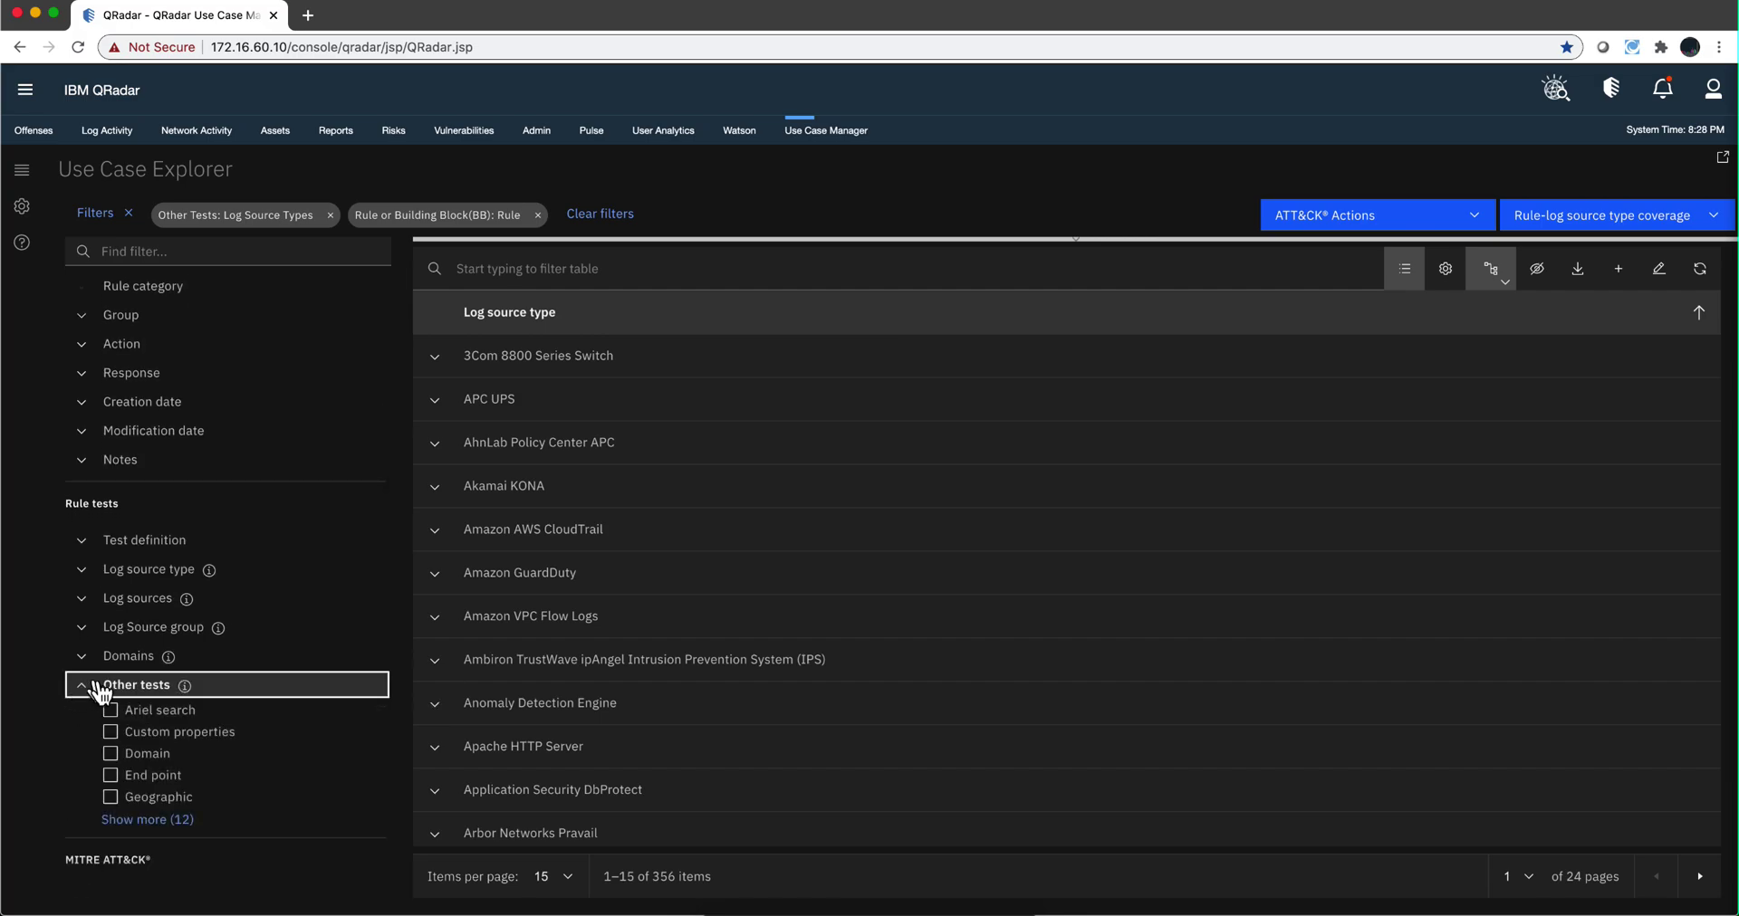
click(112, 820)
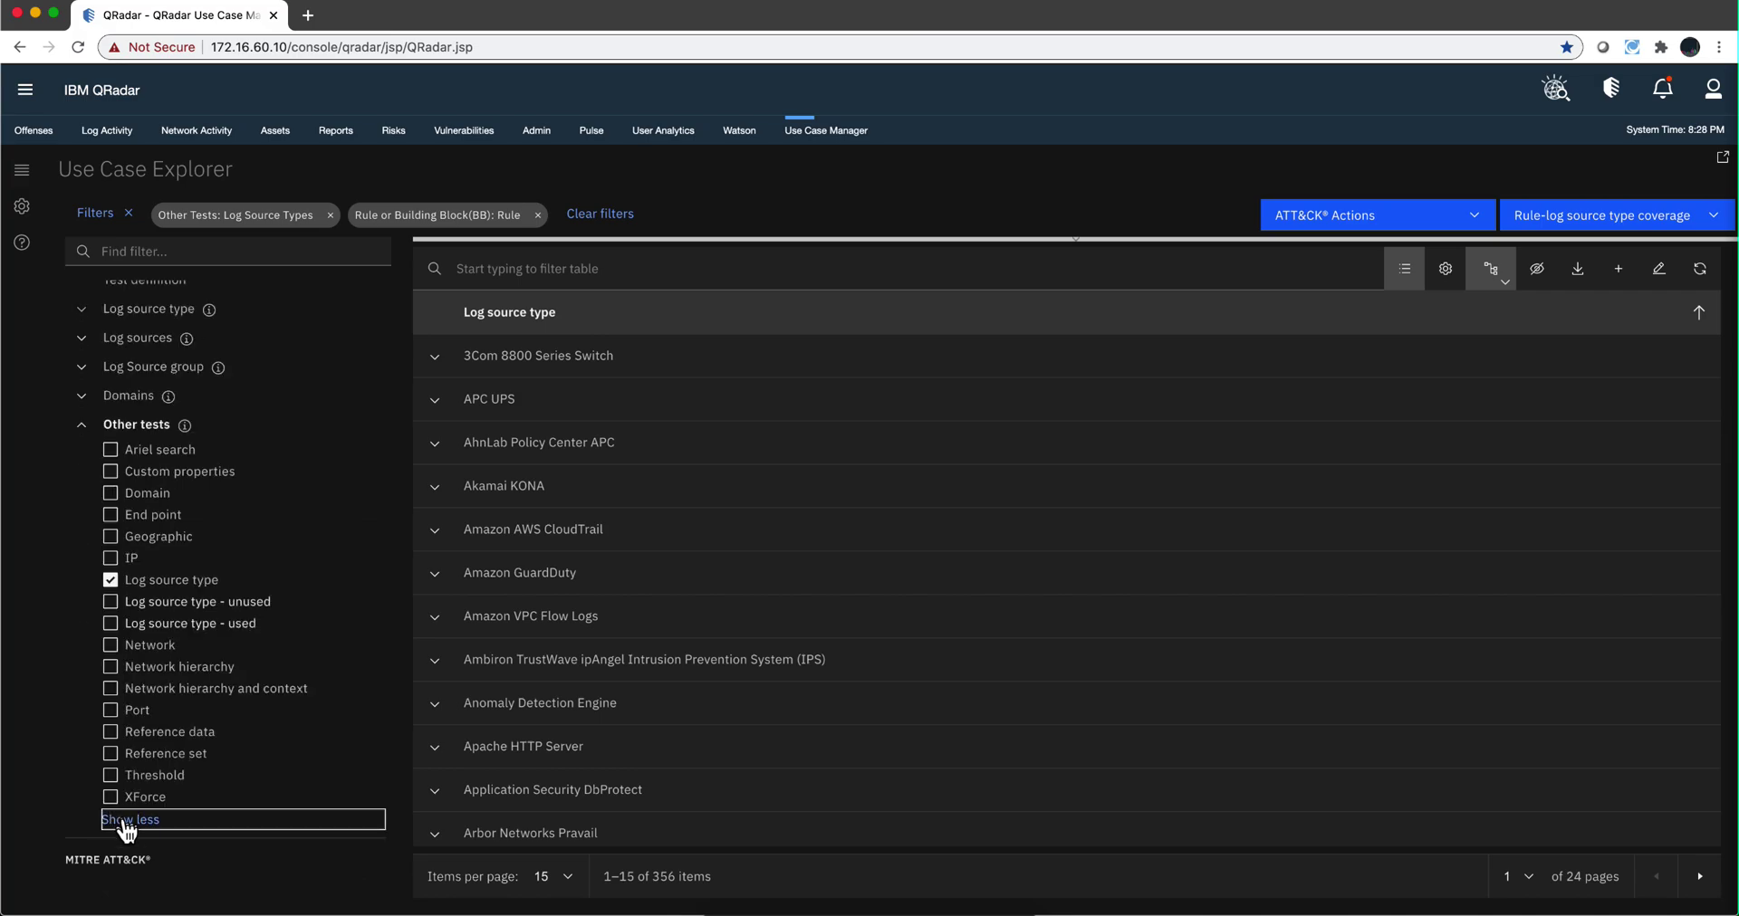
scroll(135, 761, down, 5)
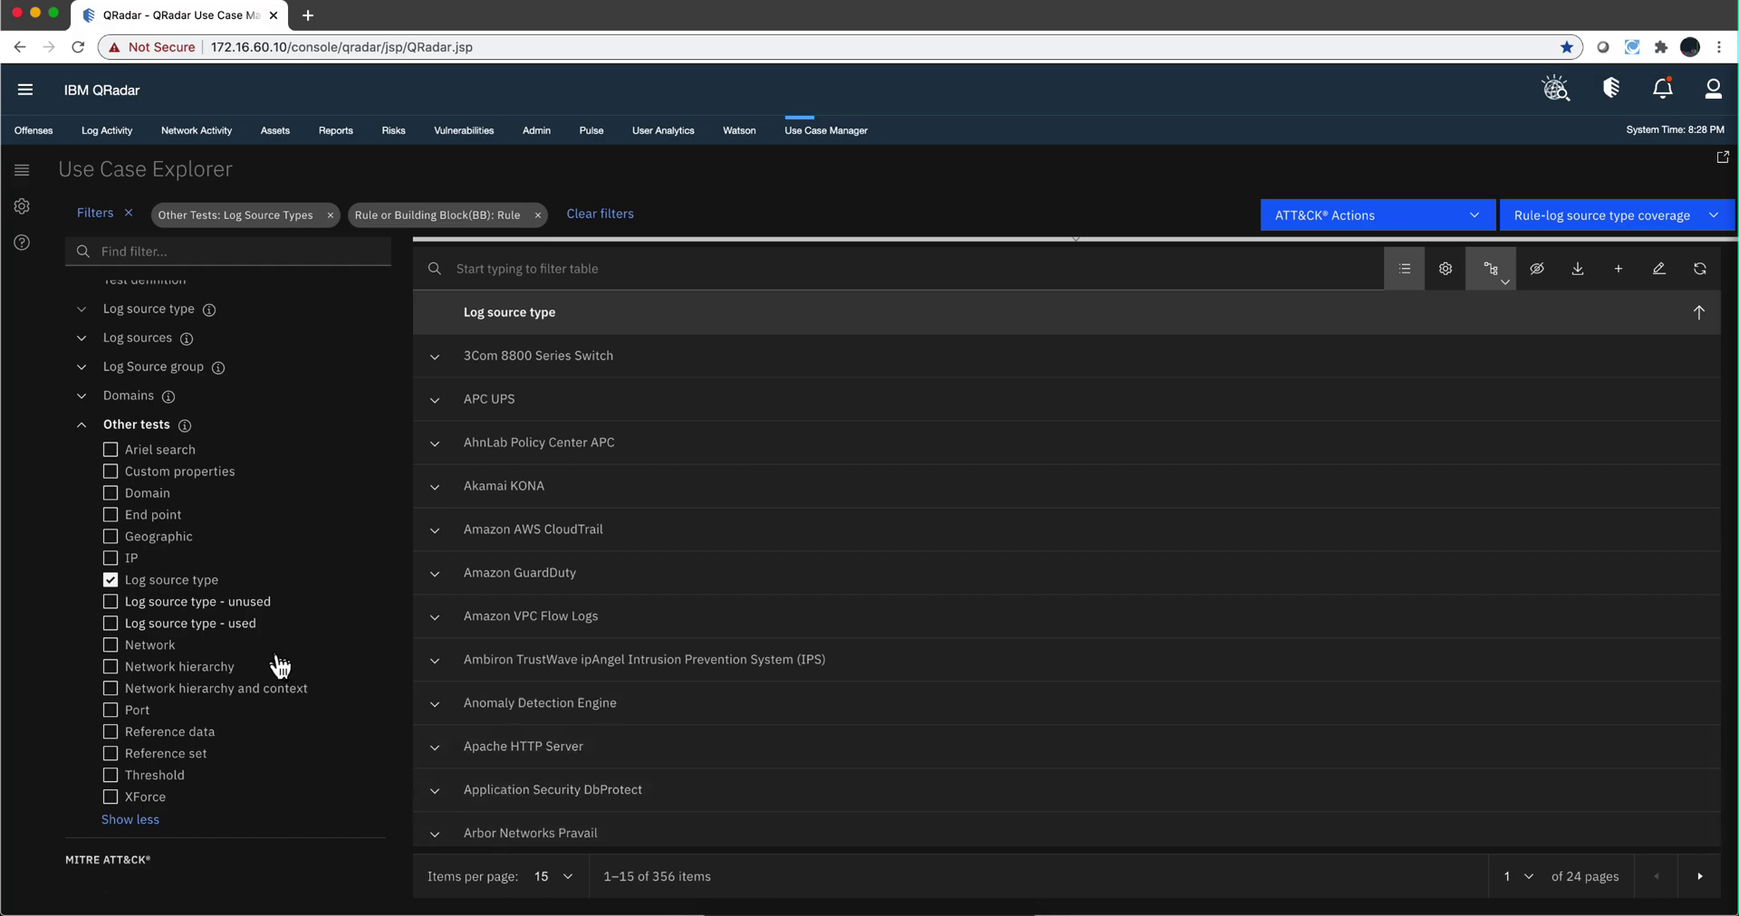
click(134, 625)
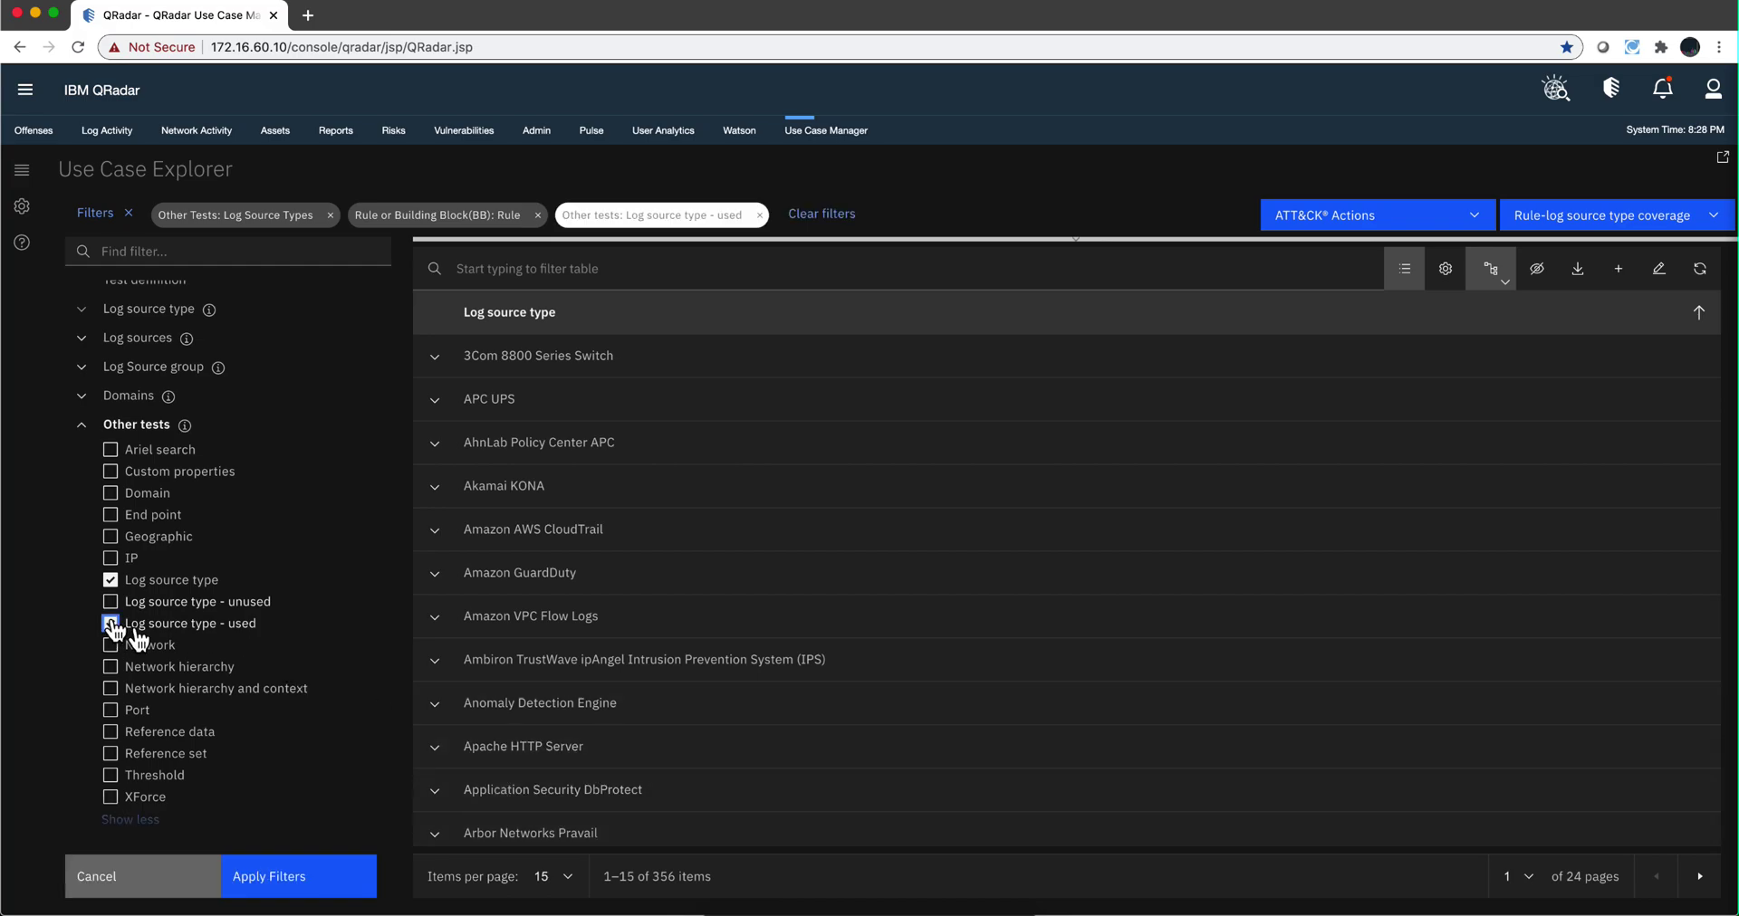
click(303, 883)
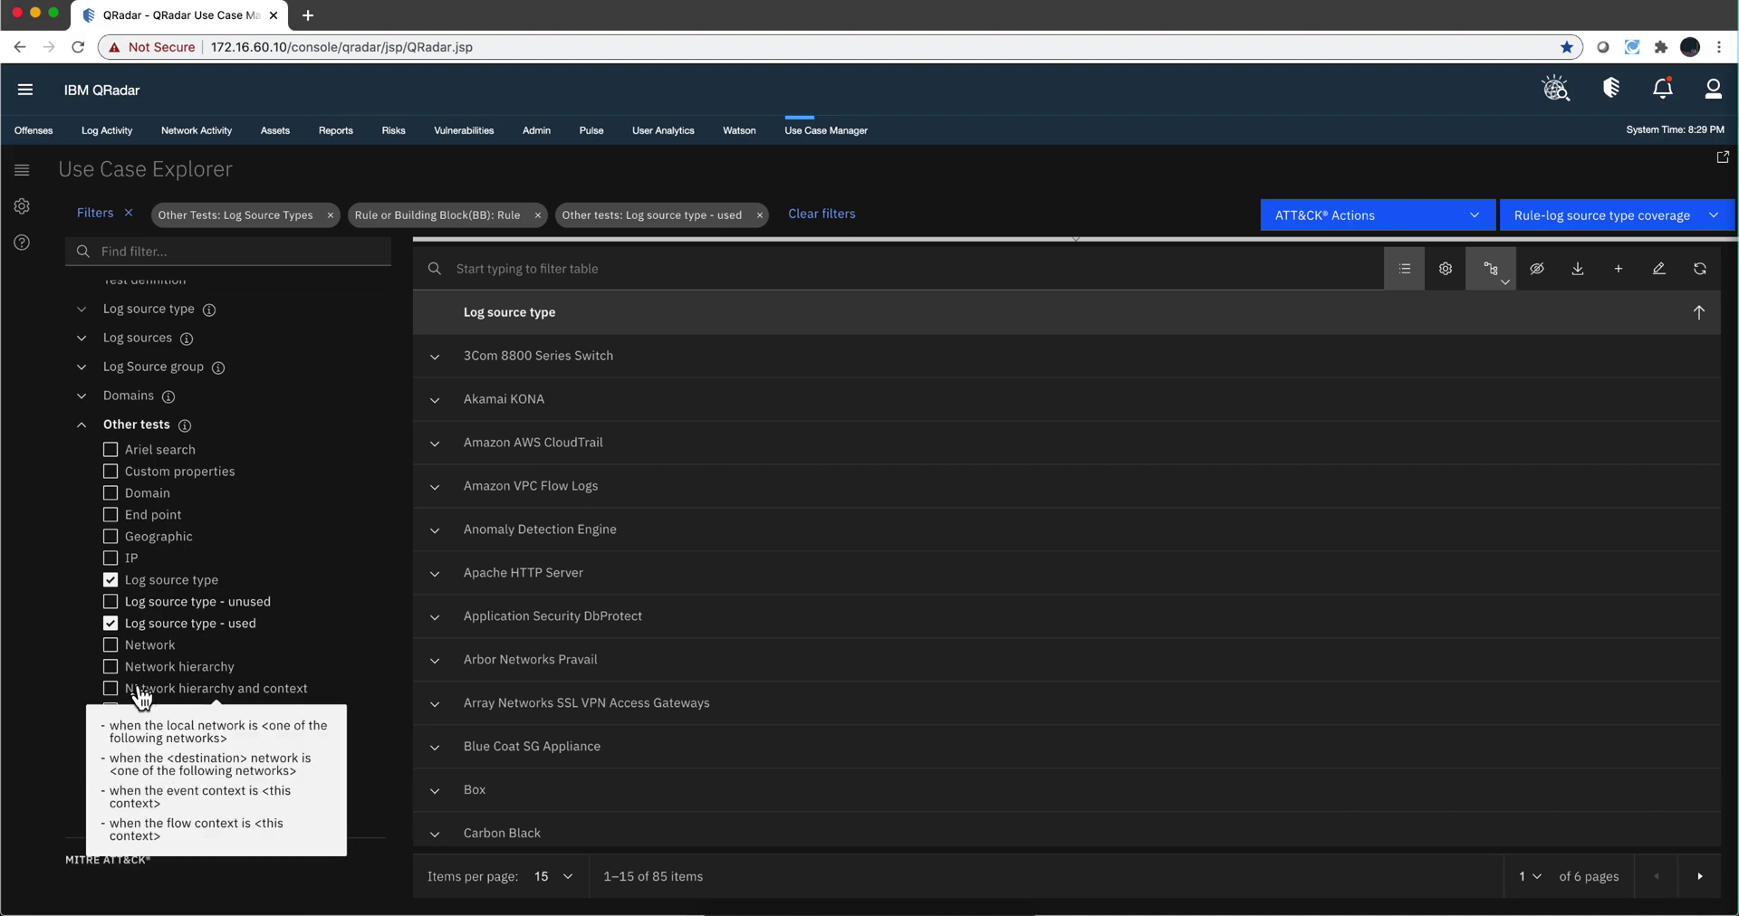
Replace the "Log source type - used" filter with "Log source type - unused" and apply it
click(111, 624)
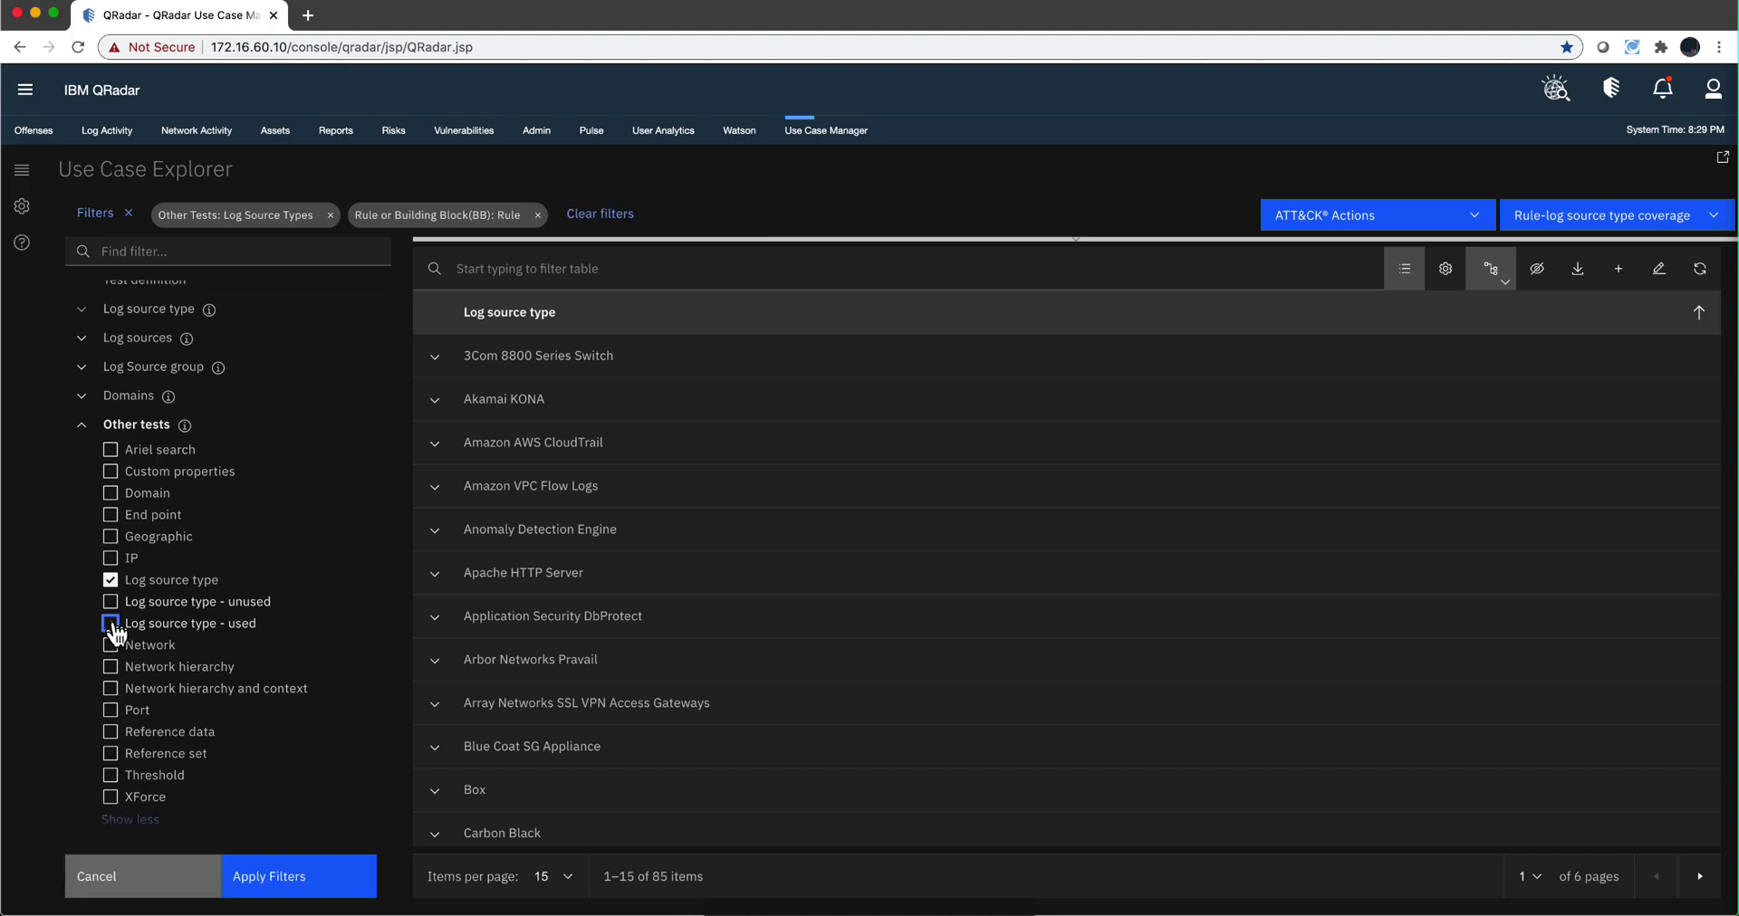
click(111, 602)
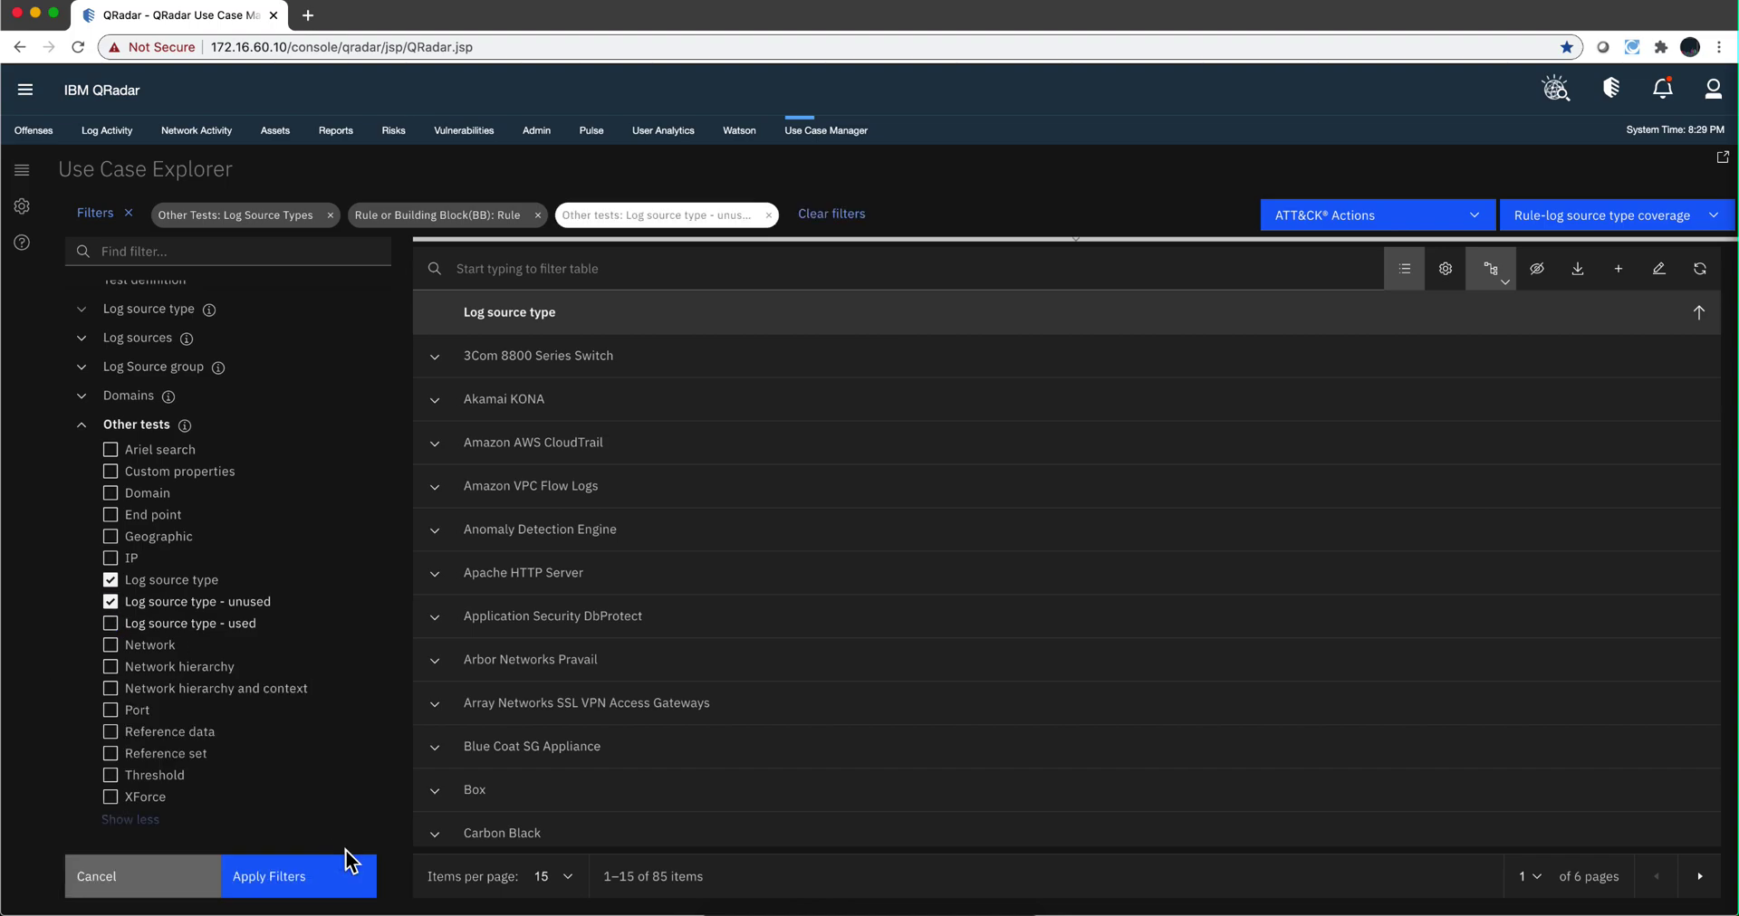
click(299, 877)
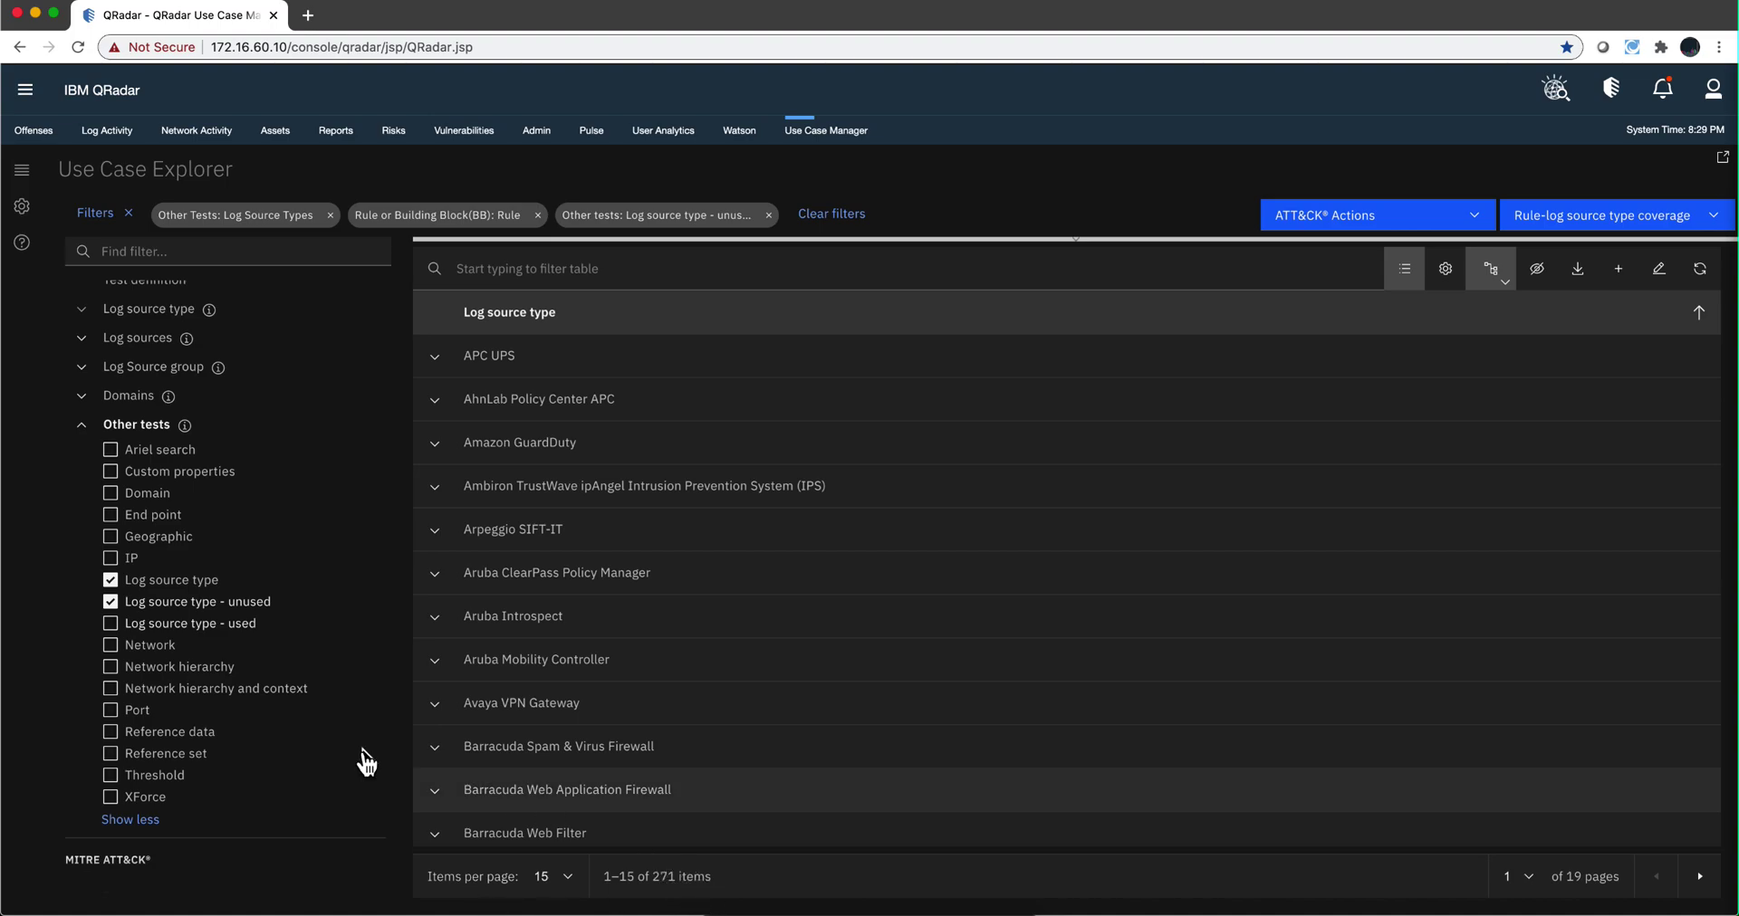
Switch the filter from "Log source type - unused" back to "Log source type - used" and apply it
click(110, 601)
click(111, 624)
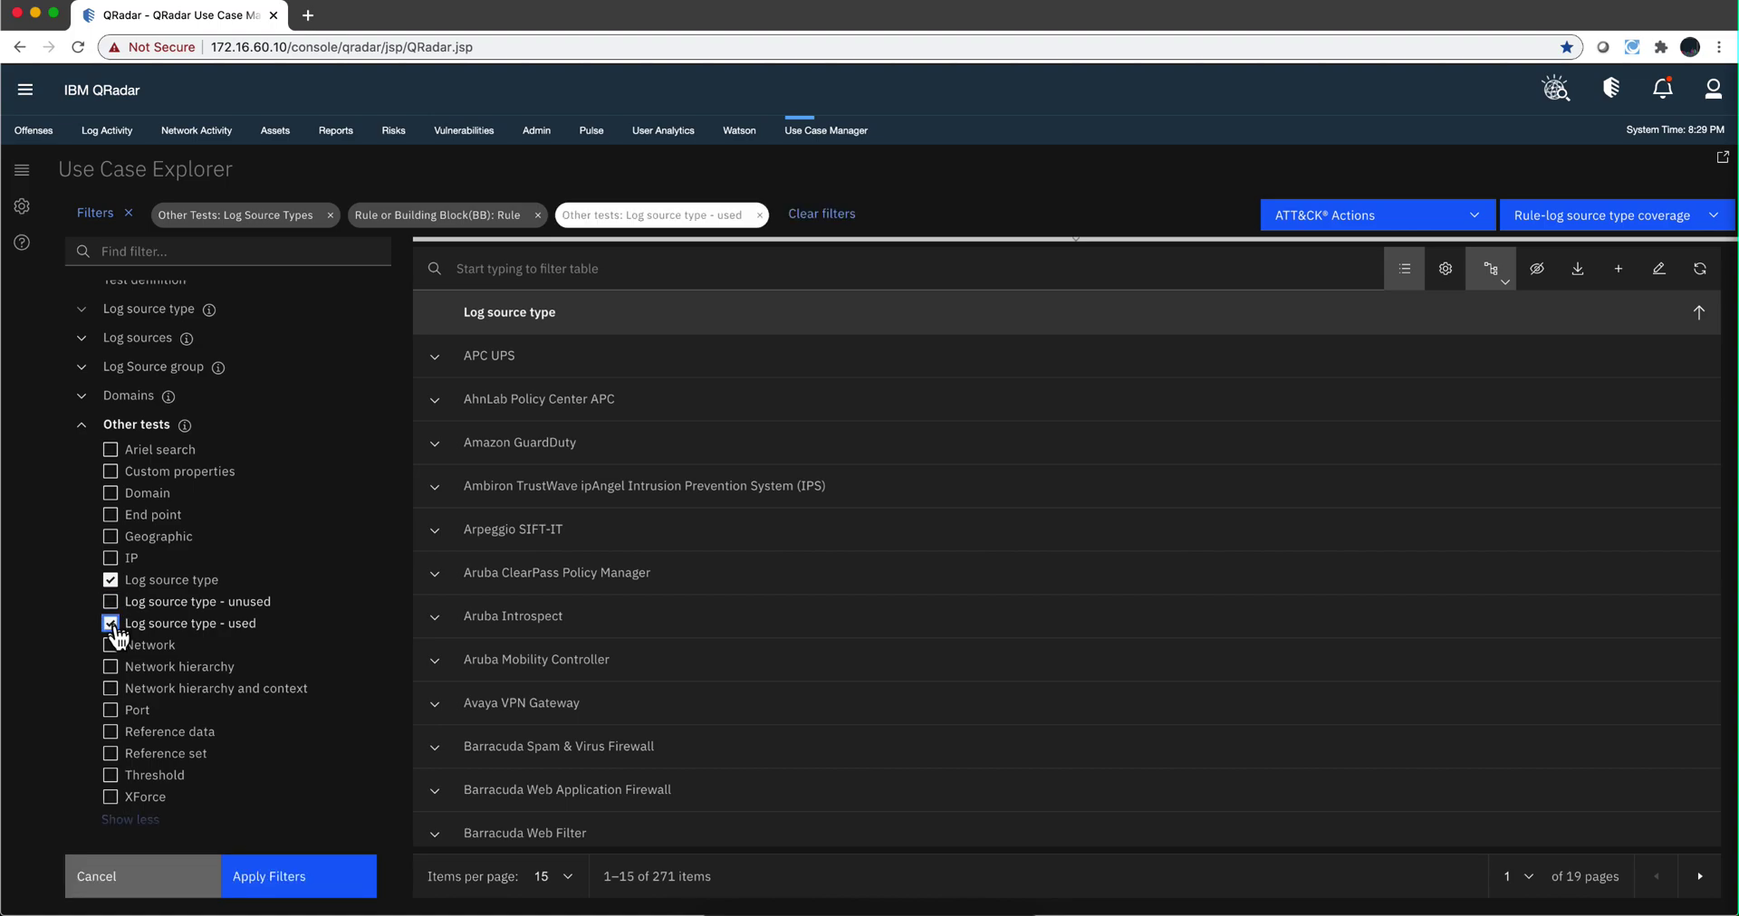
click(306, 878)
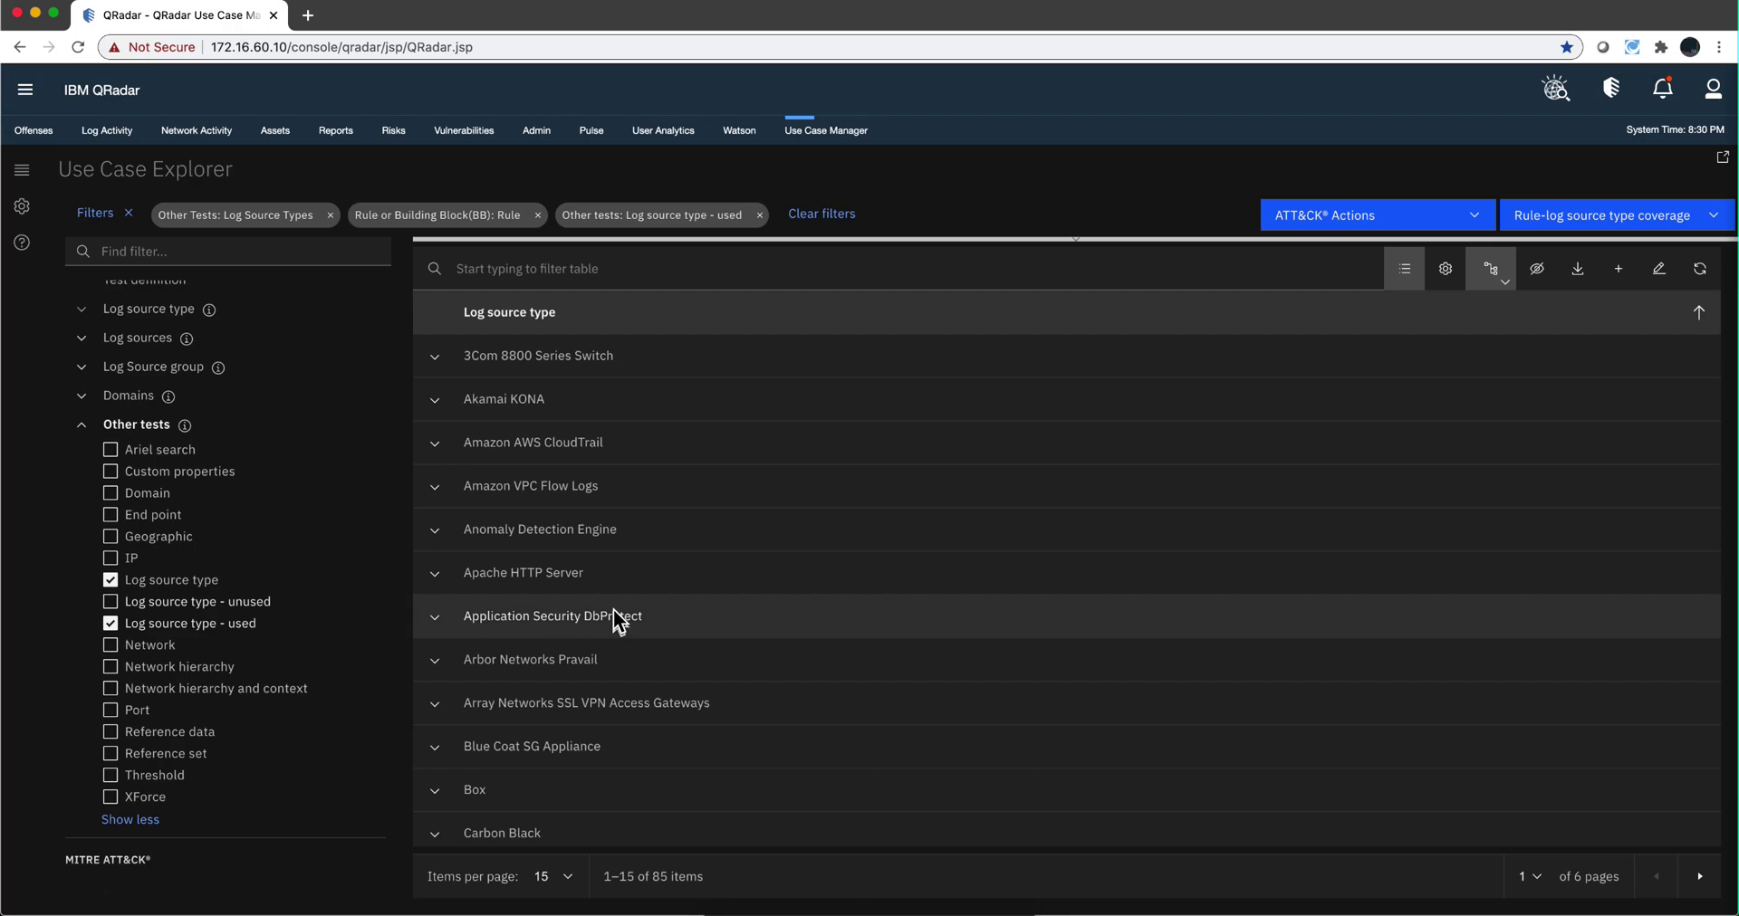
Search the table for "successful login from a compromised host" and expand the Check Point and Array Networks SSL VPN Access Gateways rows
click(484, 272)
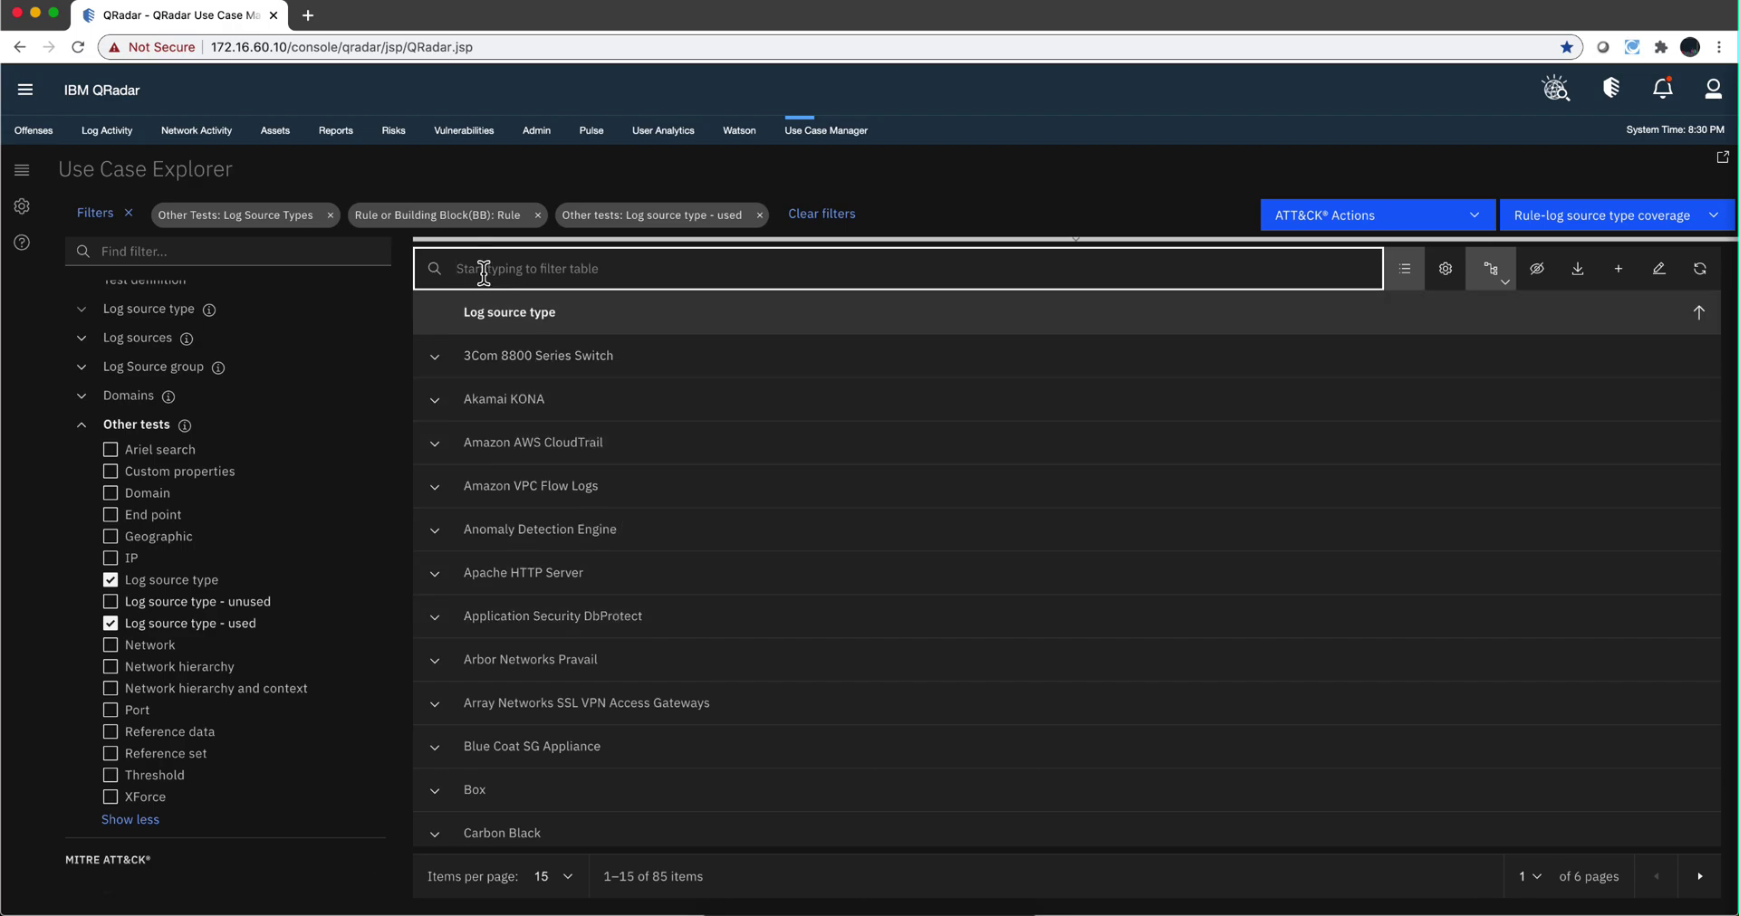
text(succe)
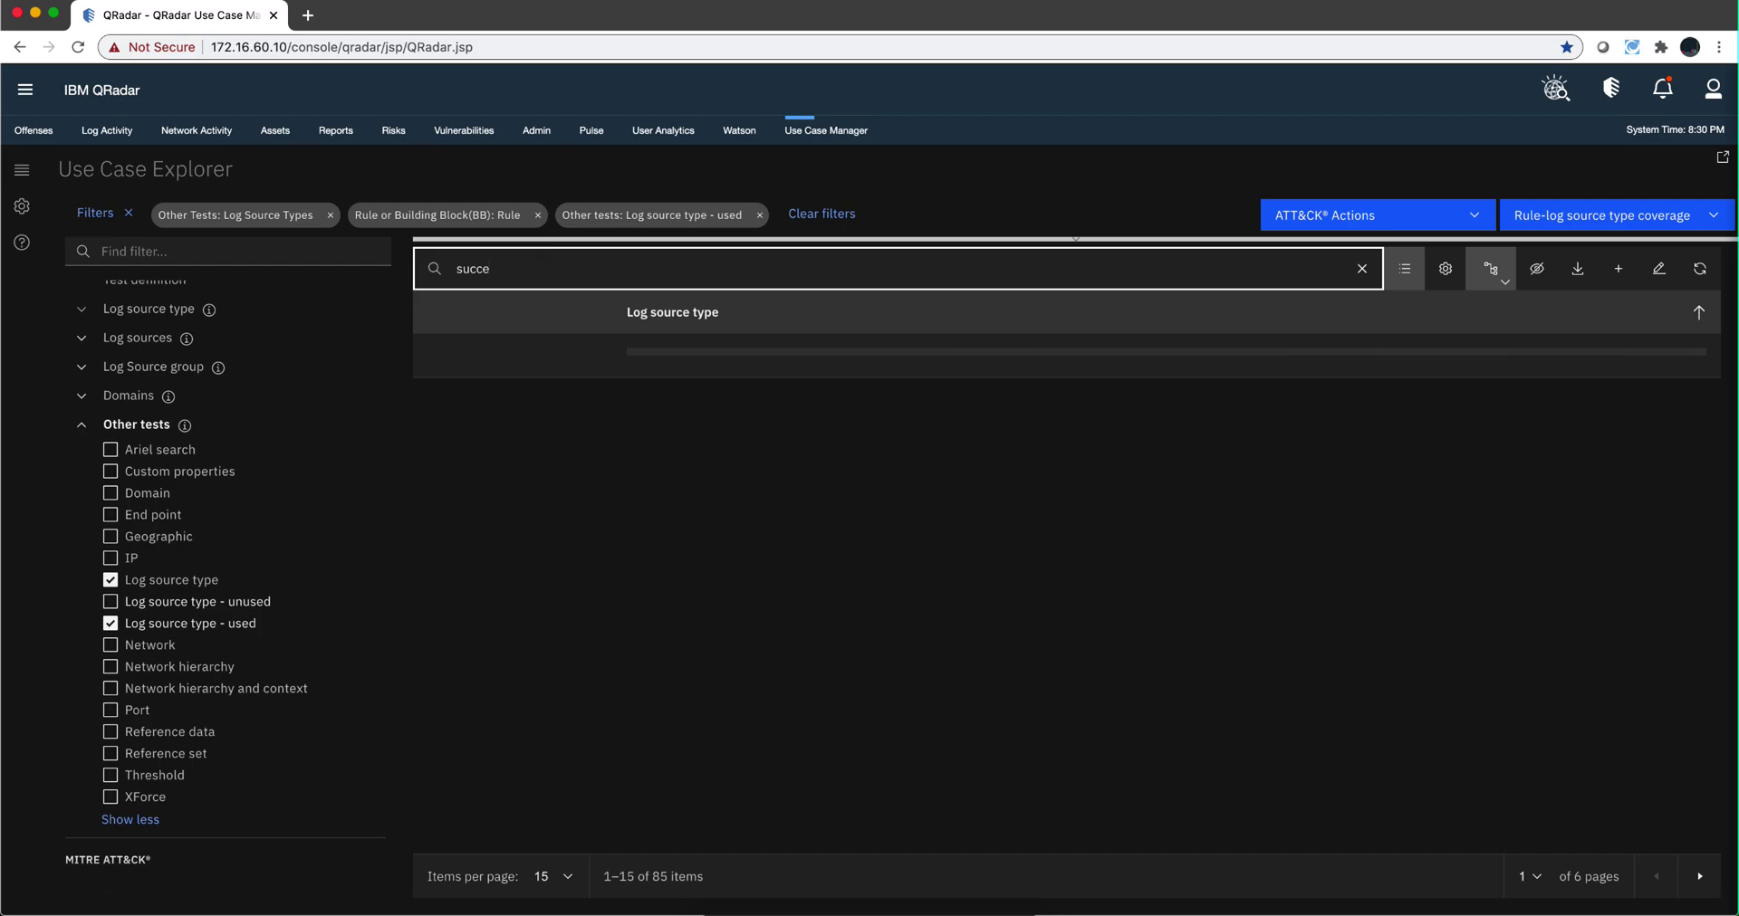
text(ssful lo)
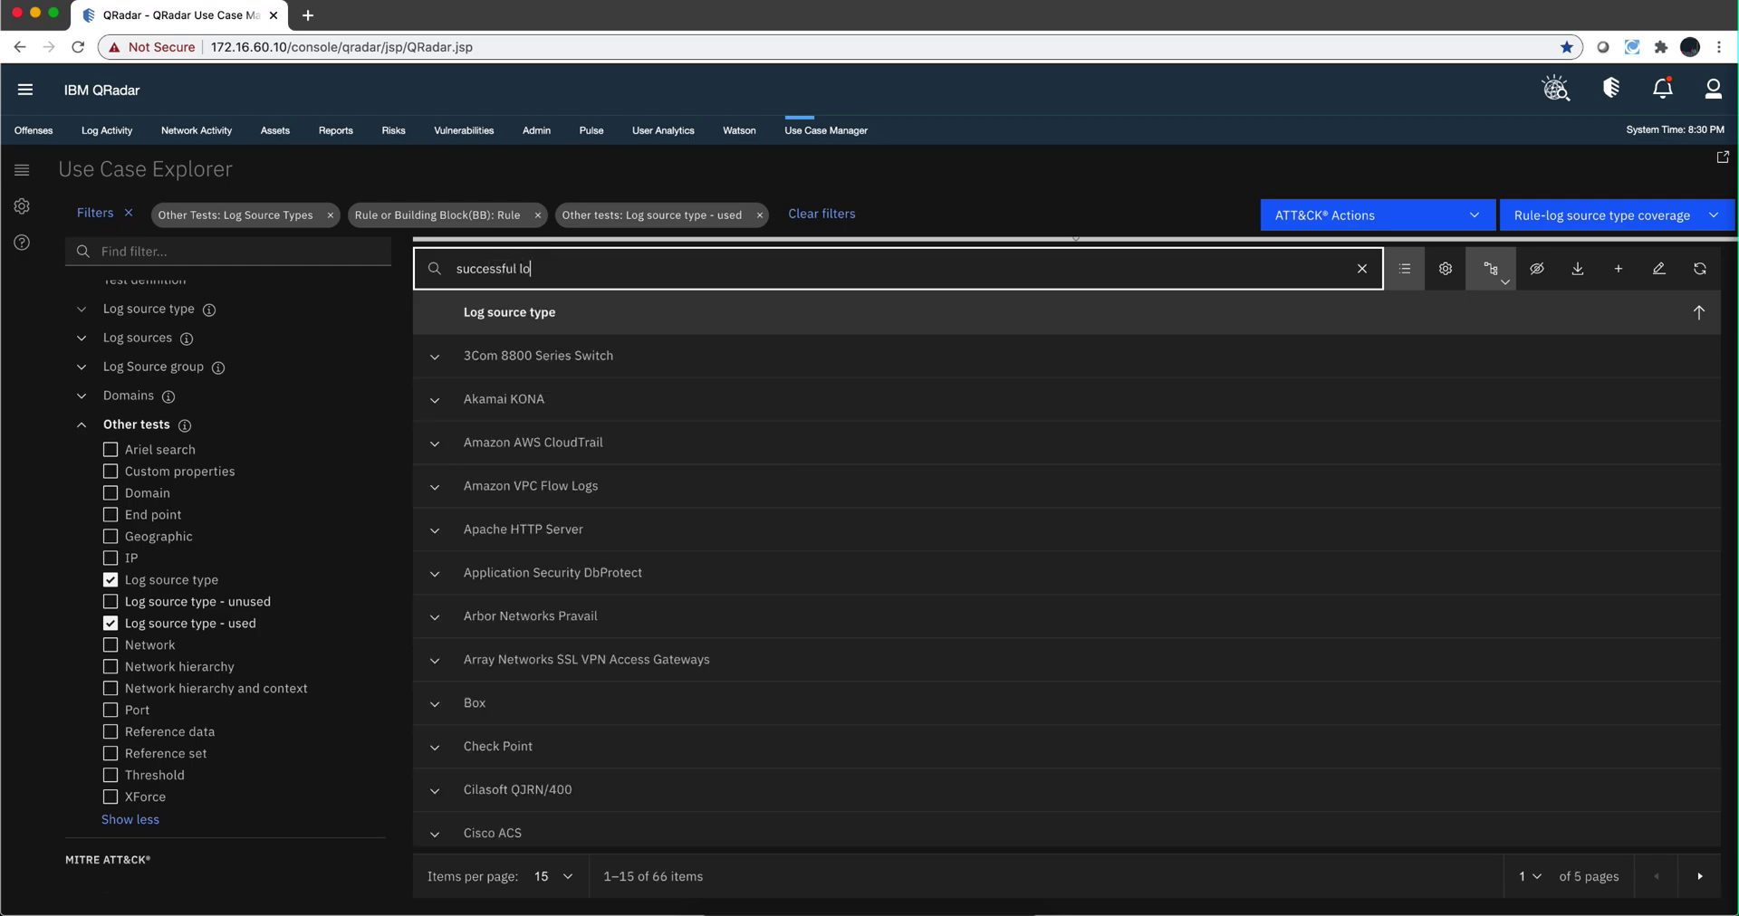
text(gin)
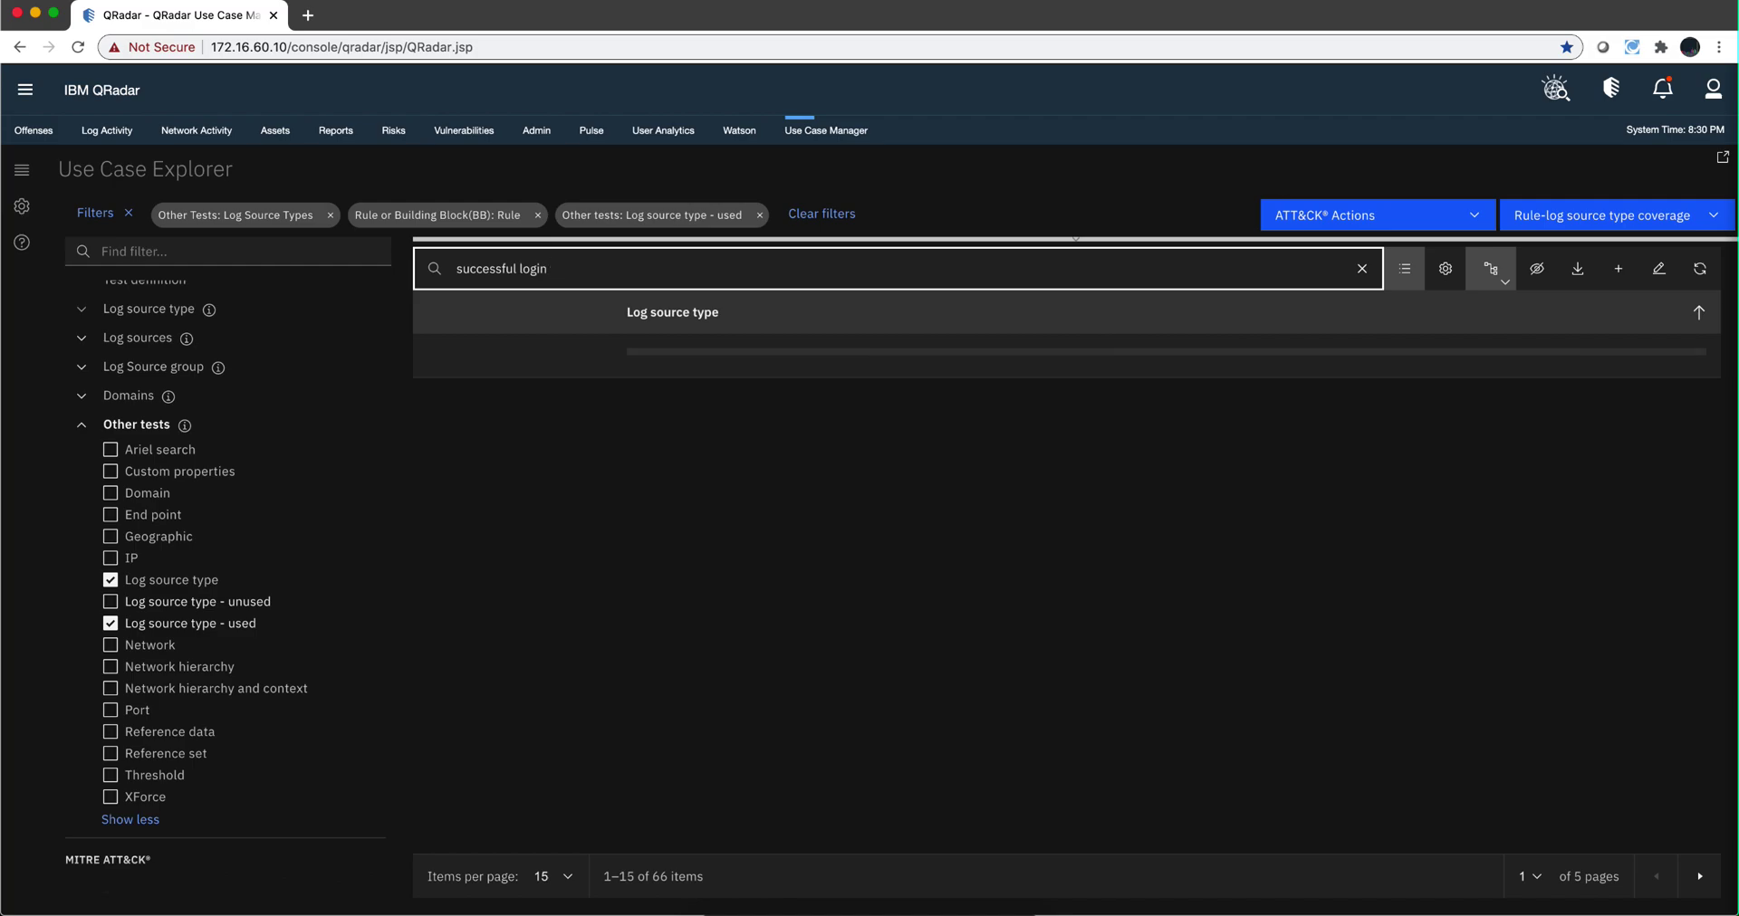
text( from a compro)
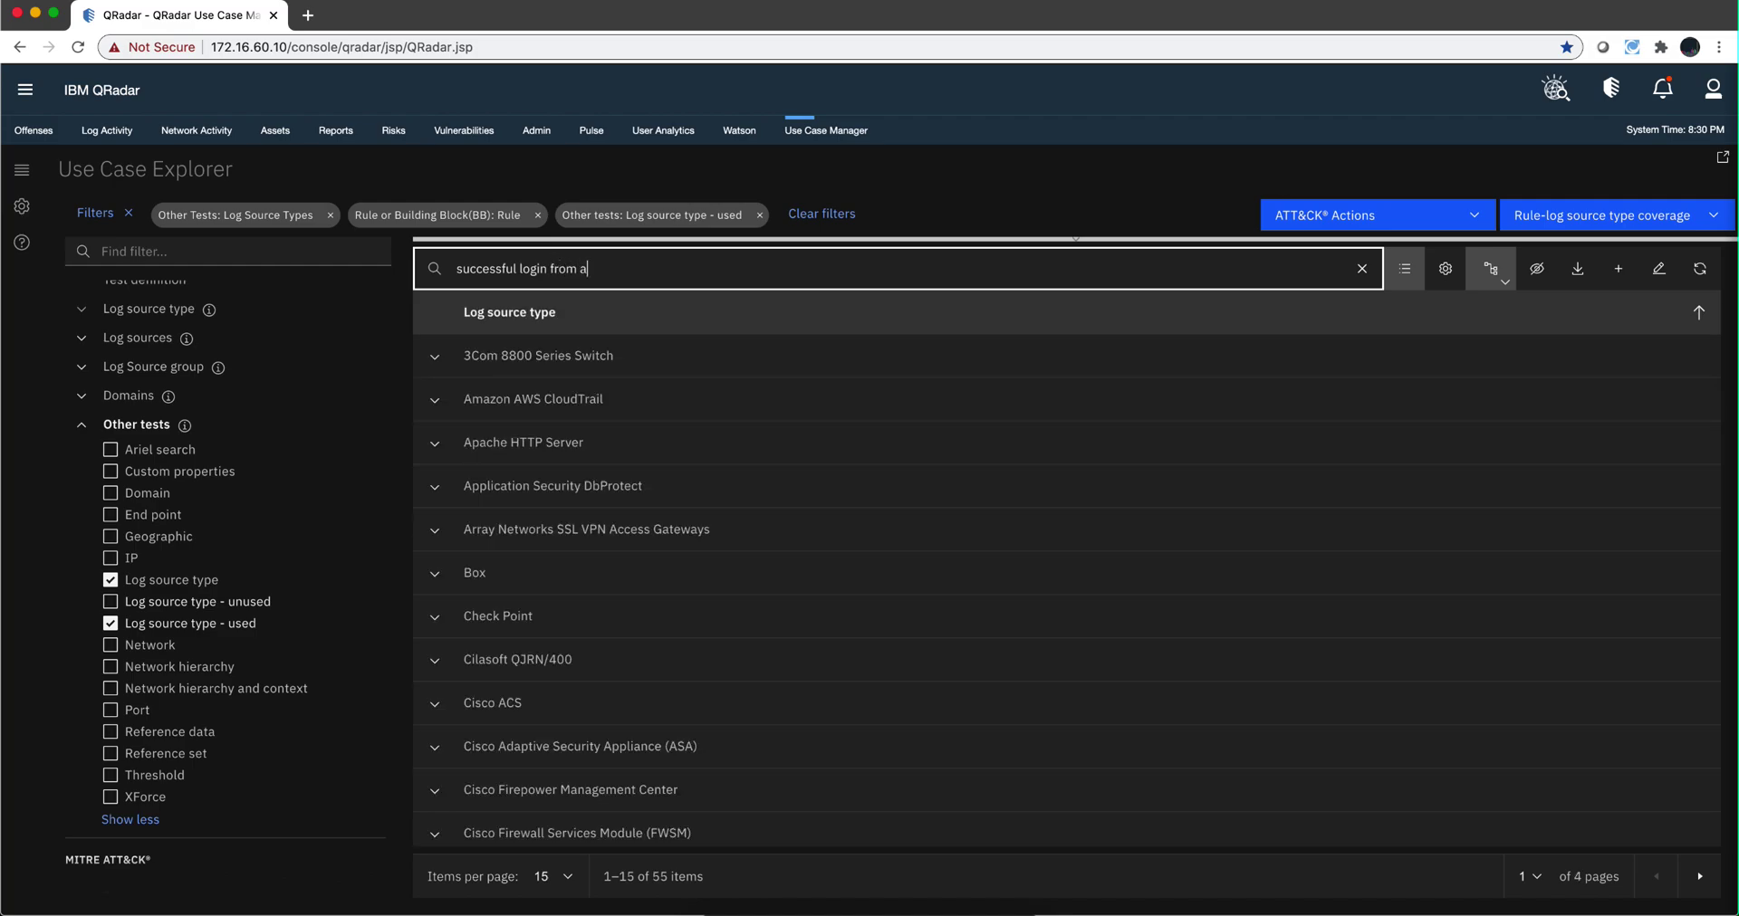
text(mised host)
key(Return)
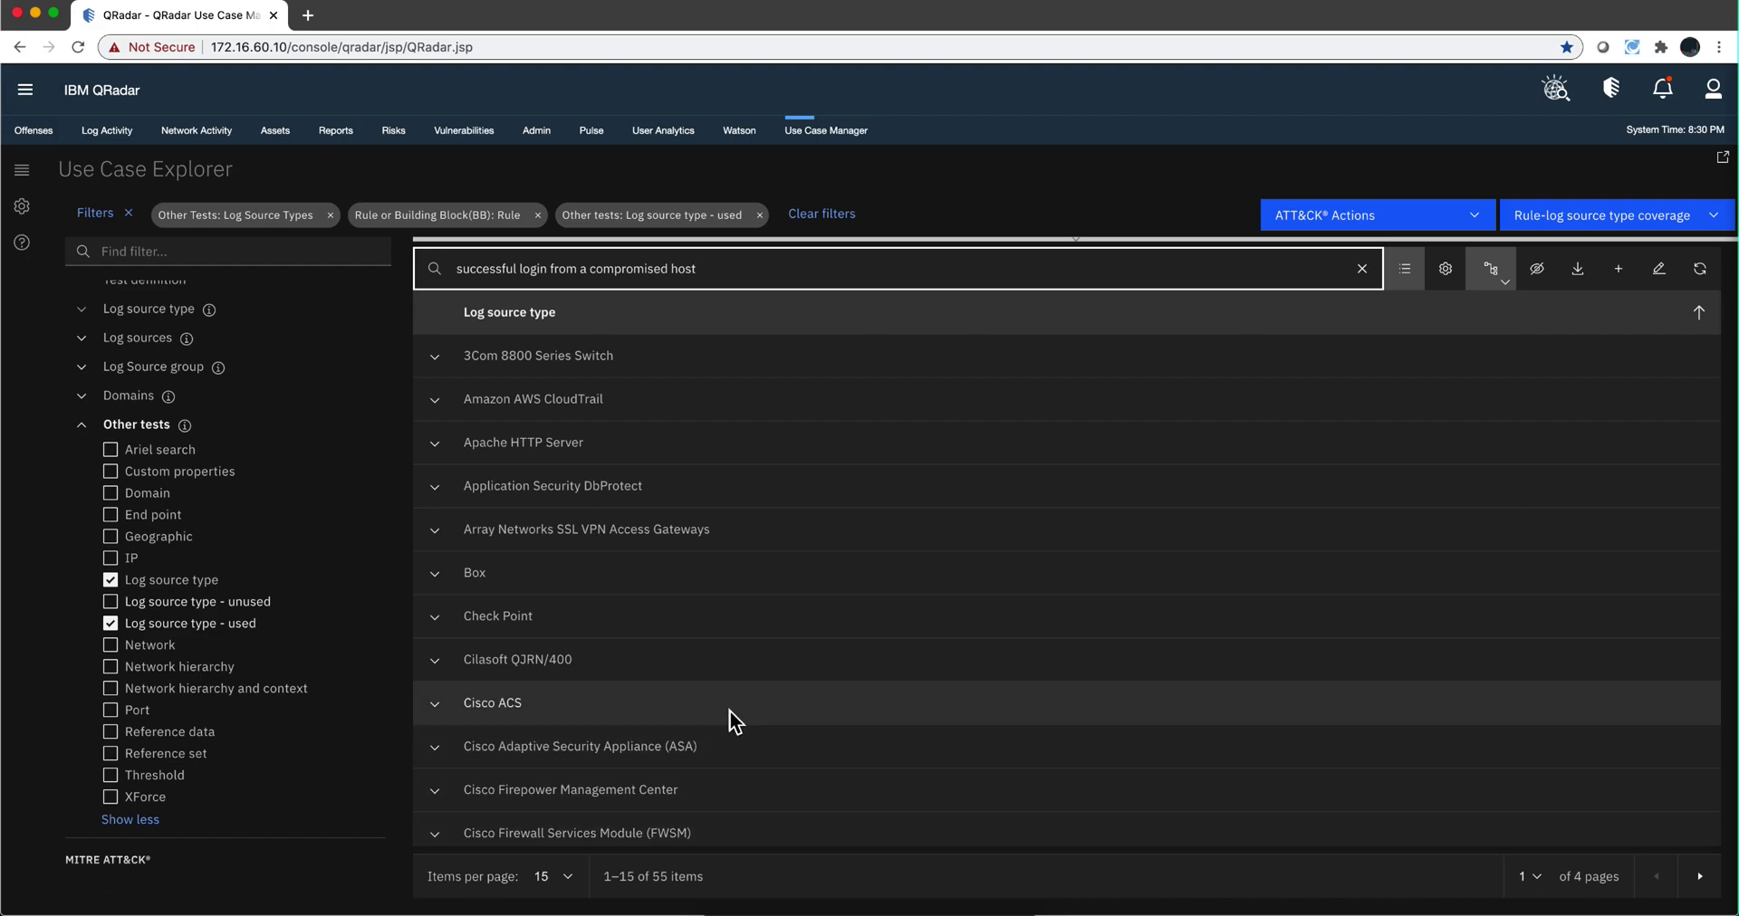
click(435, 619)
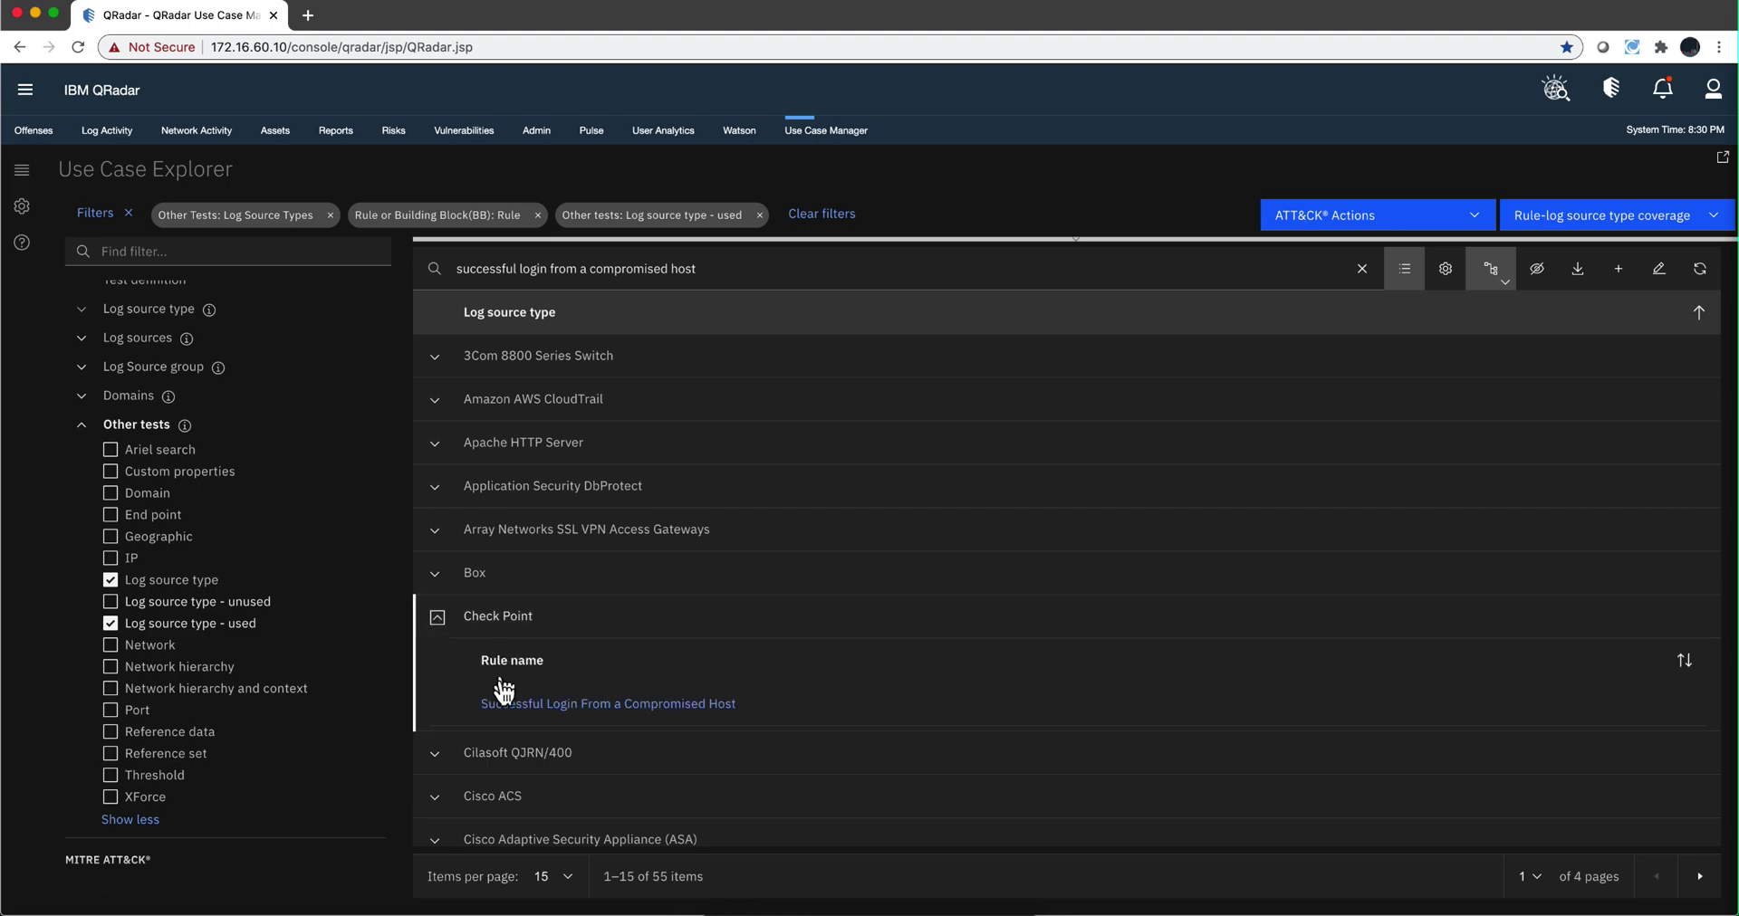
click(435, 536)
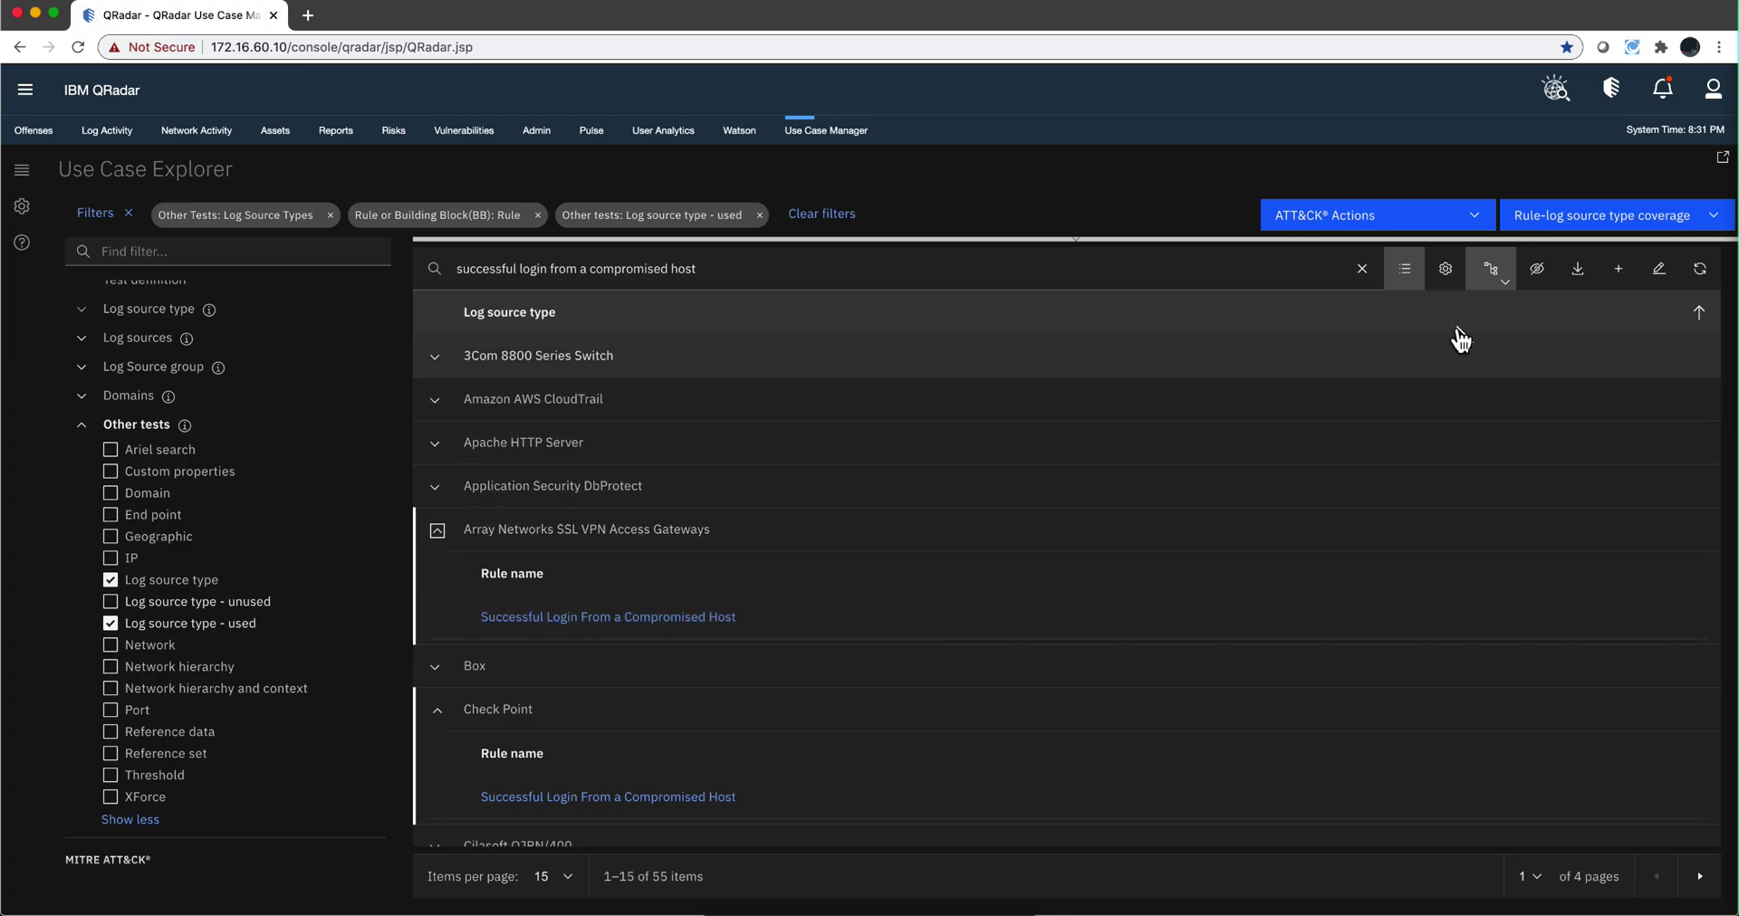
Add the "Content extension: Content extension name" column to the report and apply the column settings
click(1446, 272)
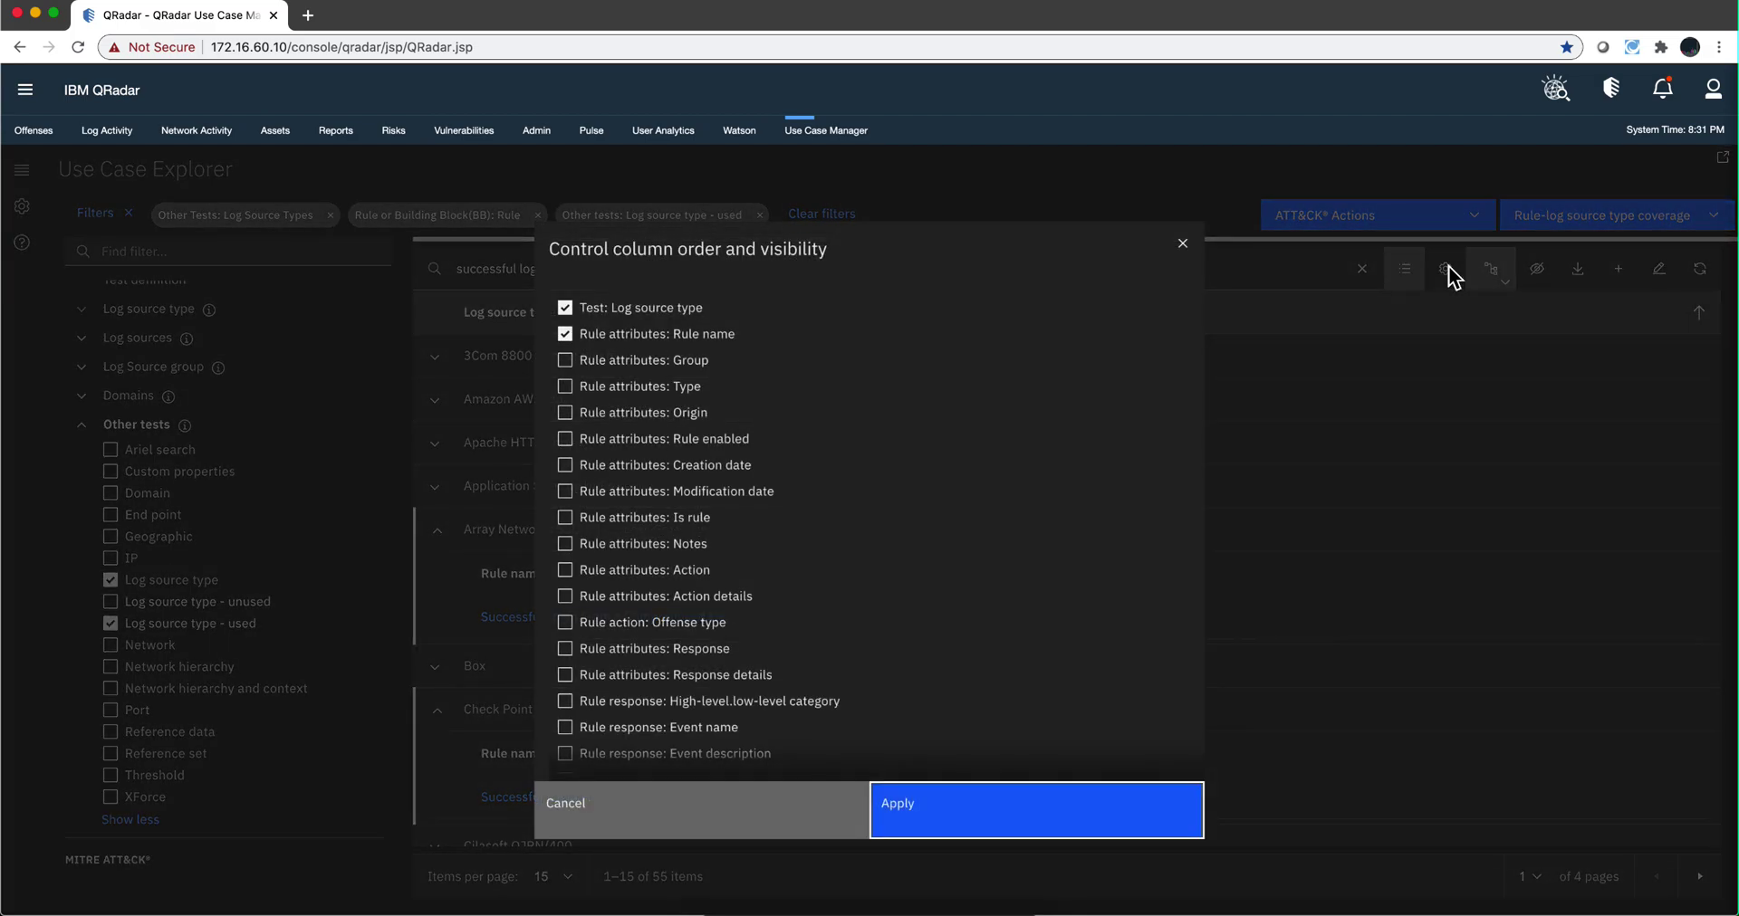
scroll(871, 403, down, 5)
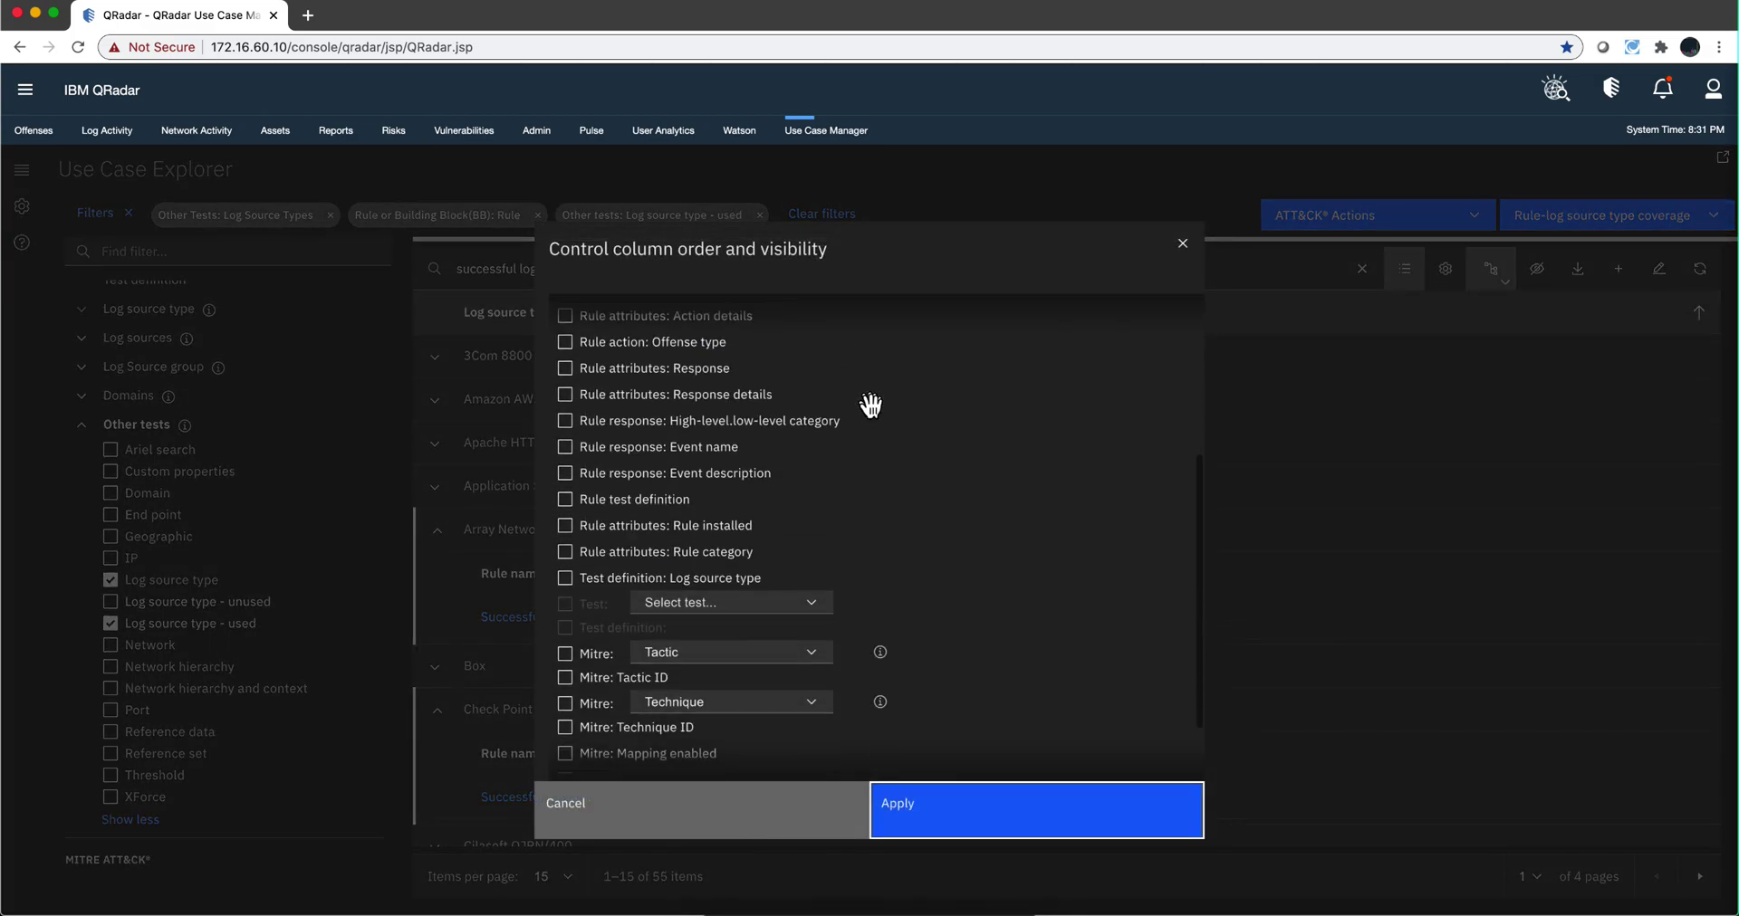
scroll(871, 403, down, 2)
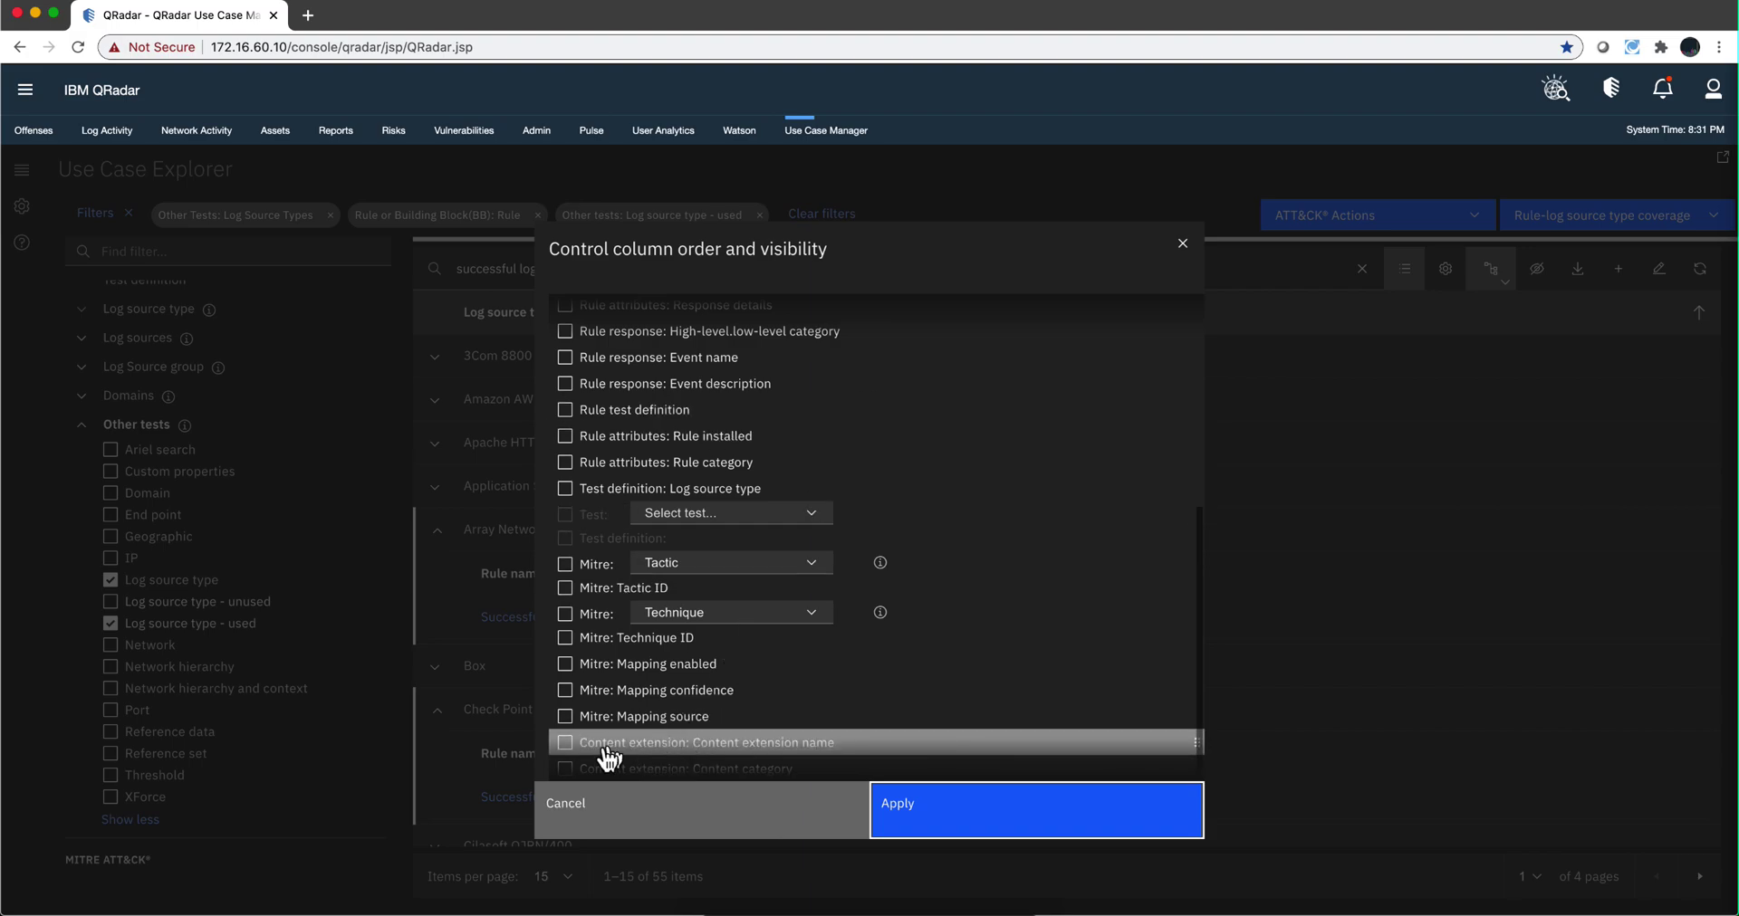
click(565, 743)
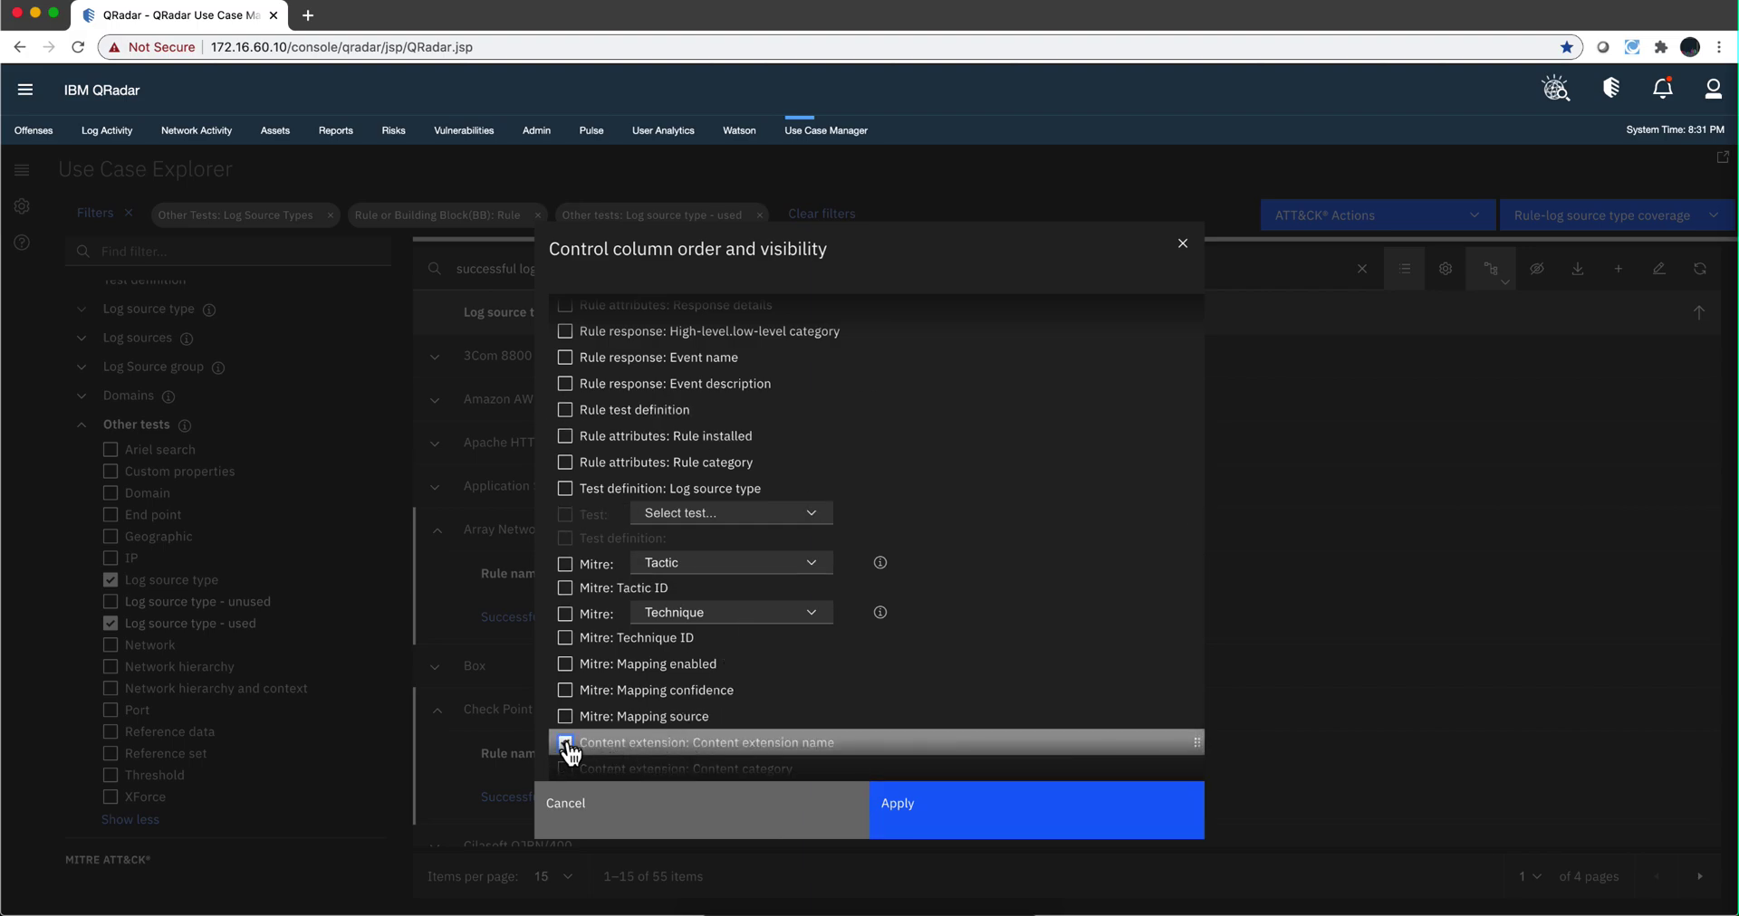
click(946, 806)
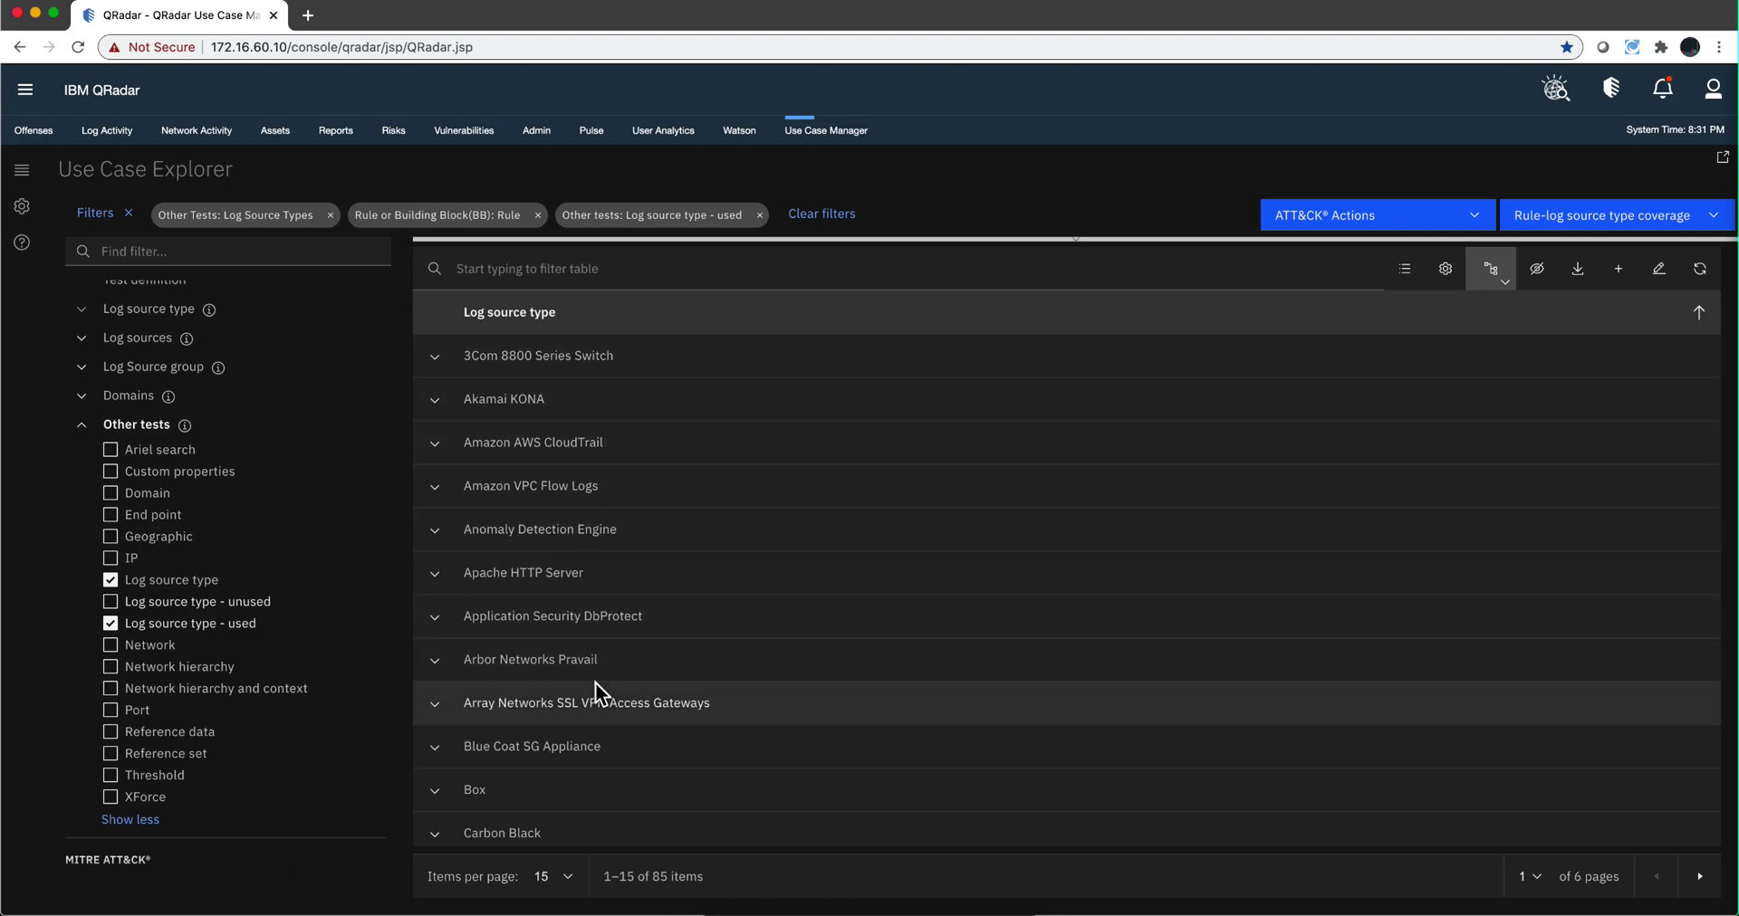
Expand Application Security DbProtect and its rule "Successful Login From a Compromised Host" to view the content extension name
click(436, 620)
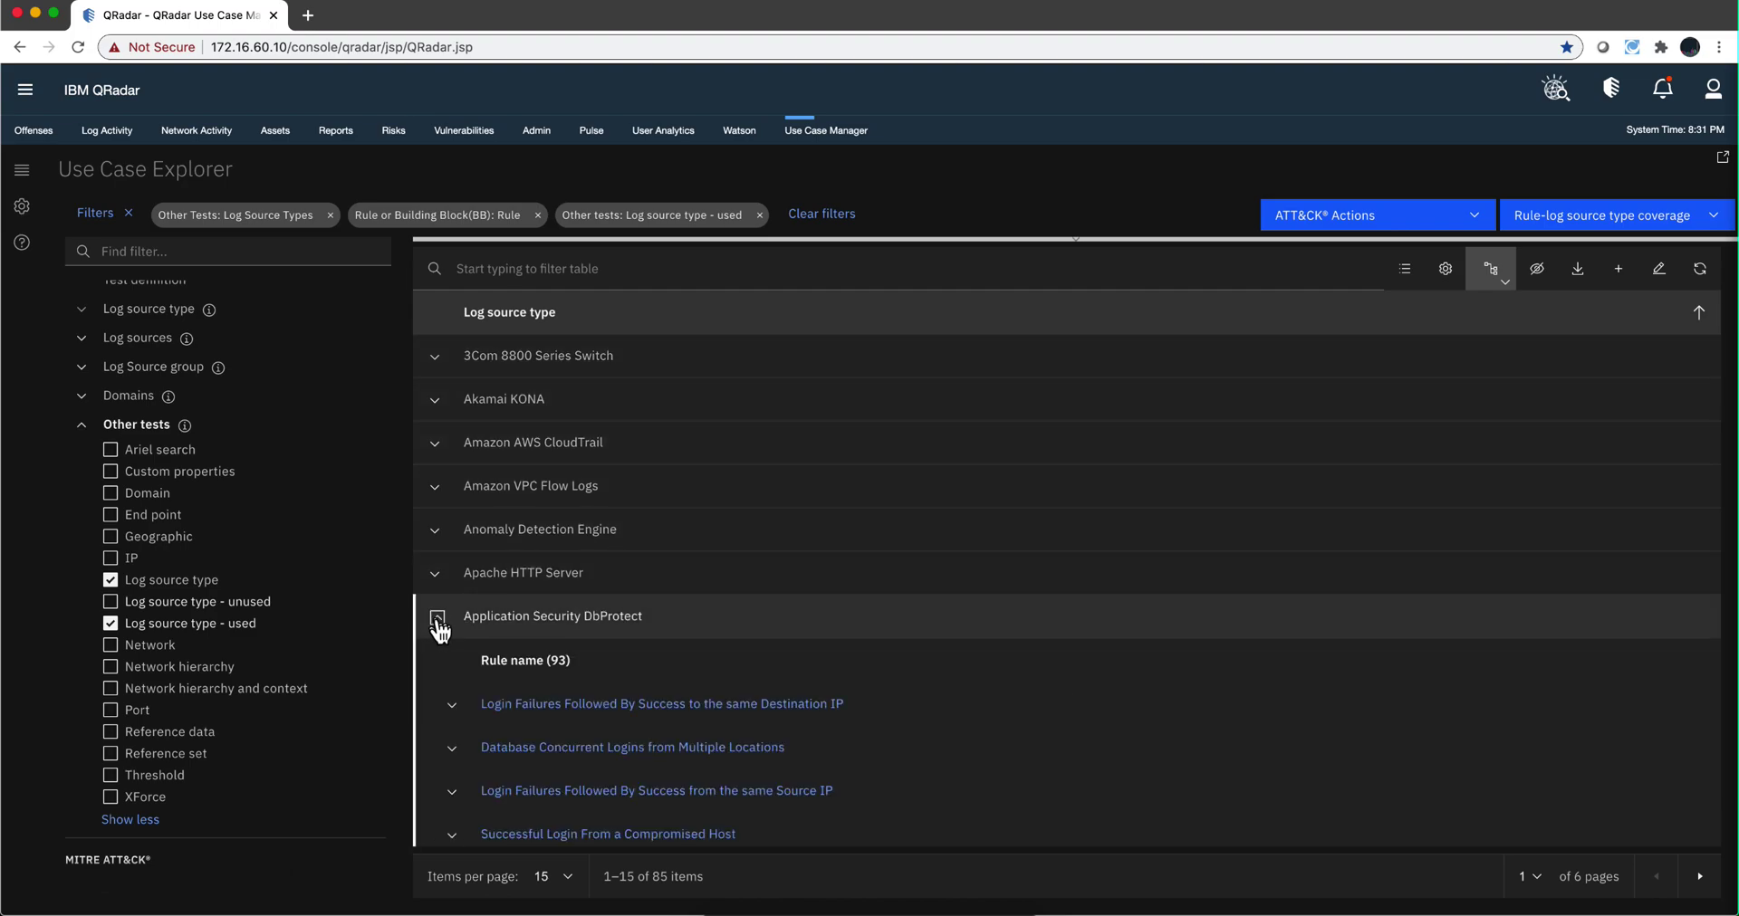
scroll(543, 613, down, 3)
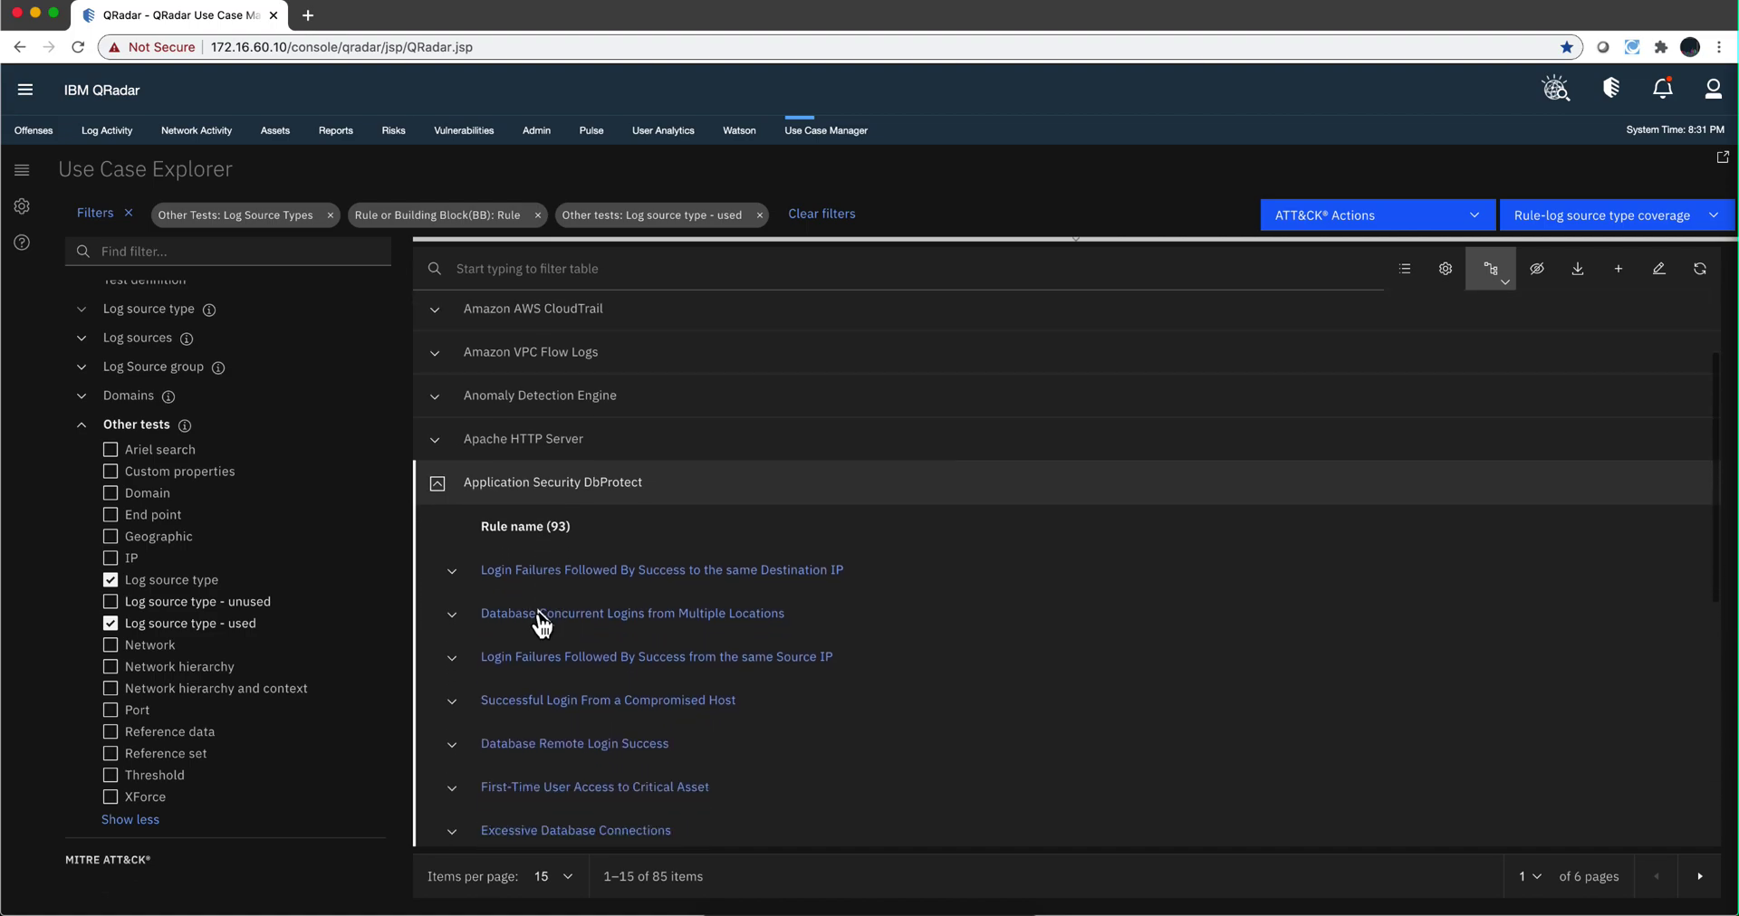
click(451, 703)
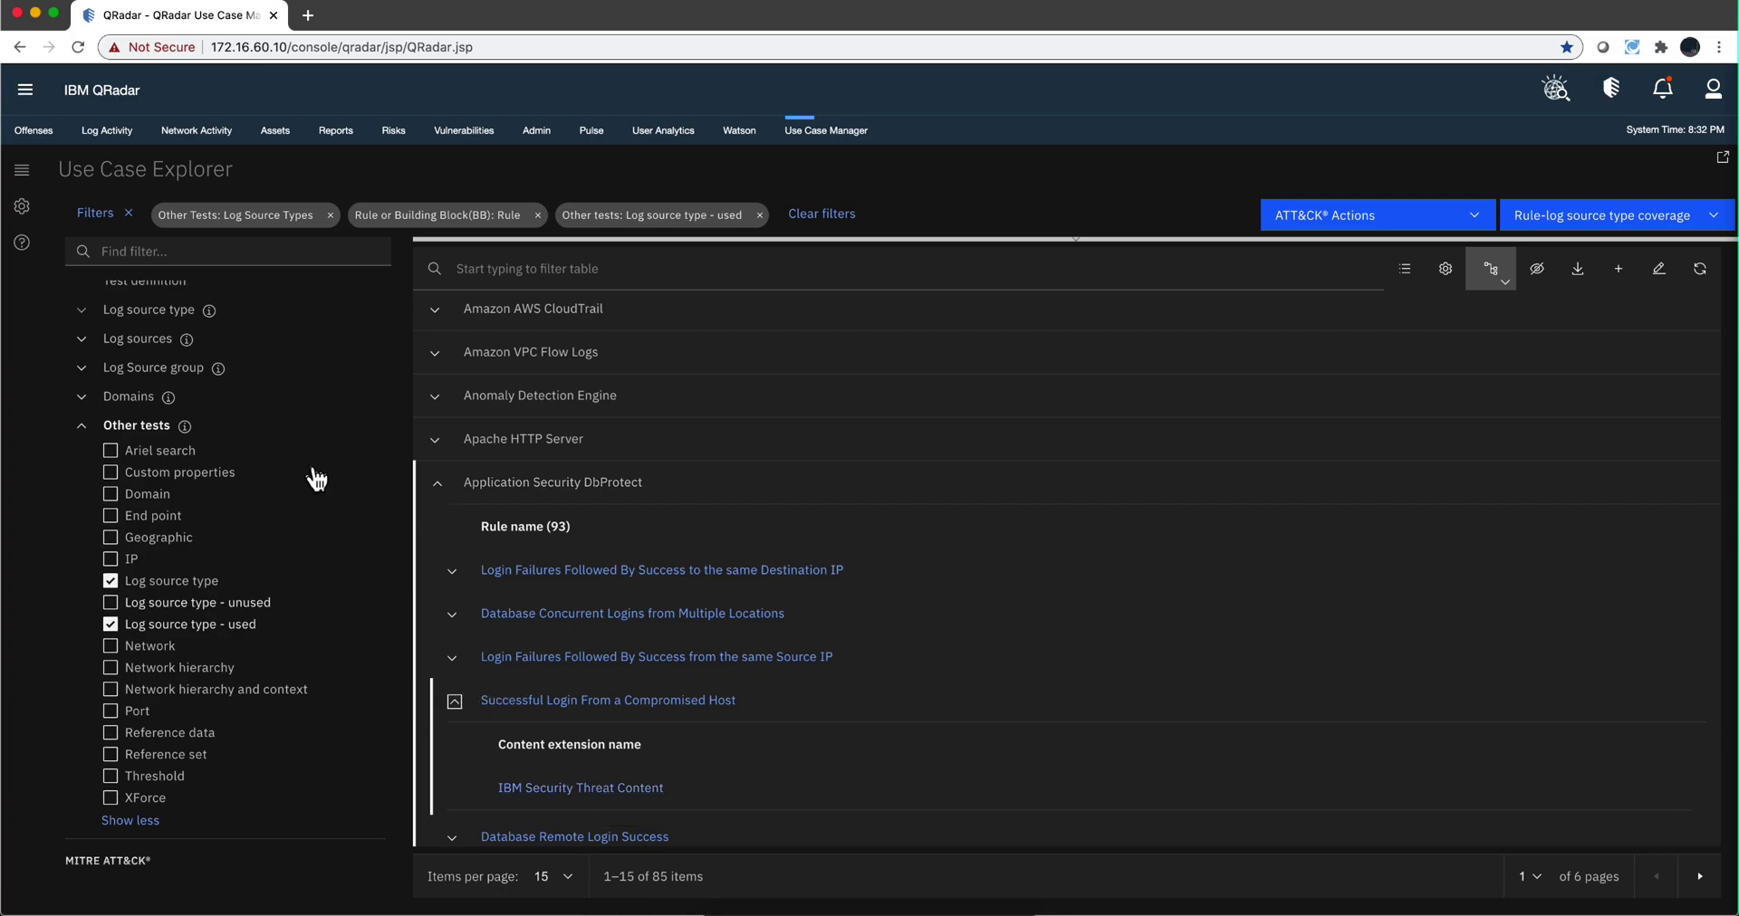
Load the "Default template - All rules" template from the template list
scroll(310, 477, up, 5)
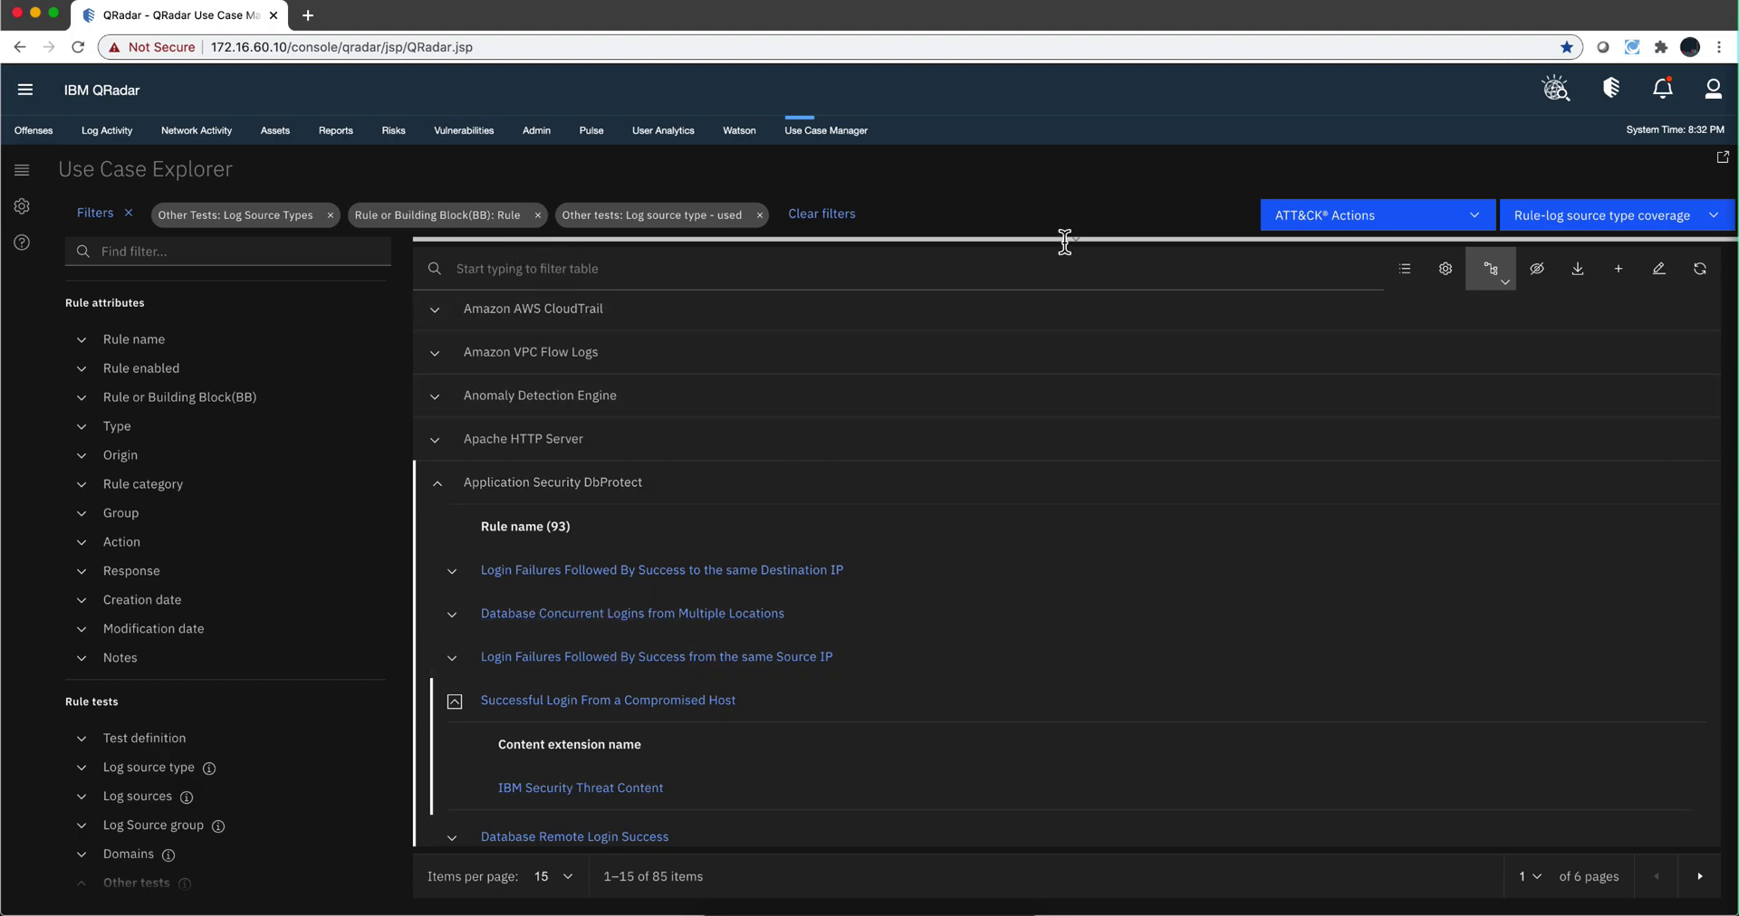
click(1406, 272)
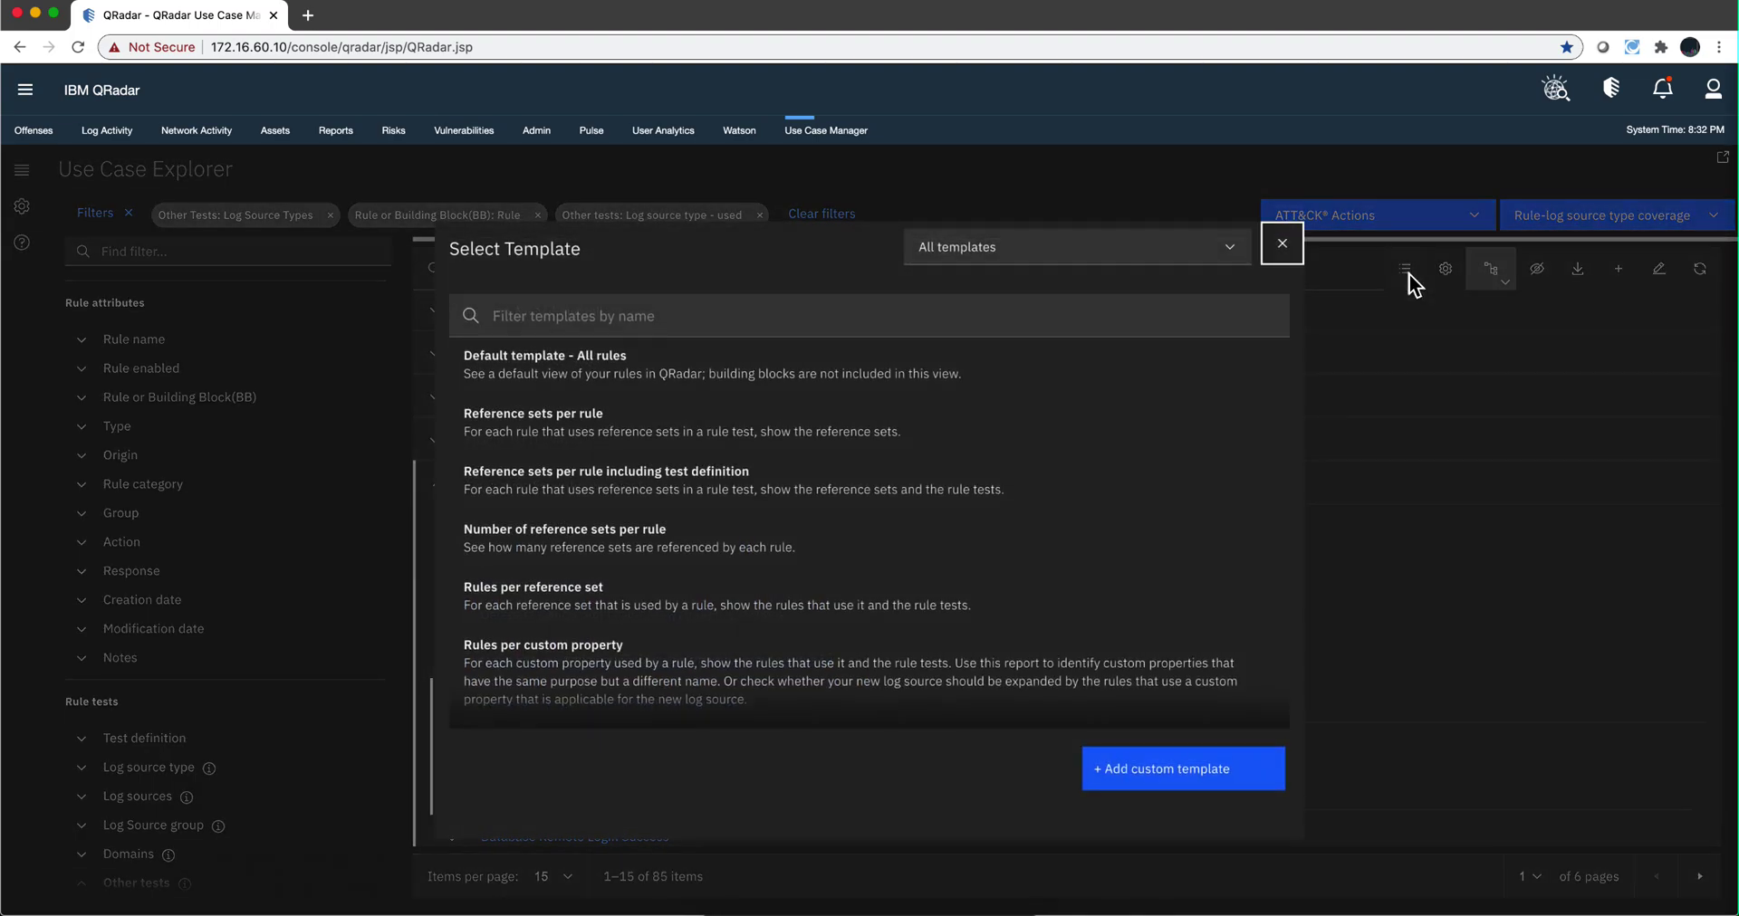
click(818, 374)
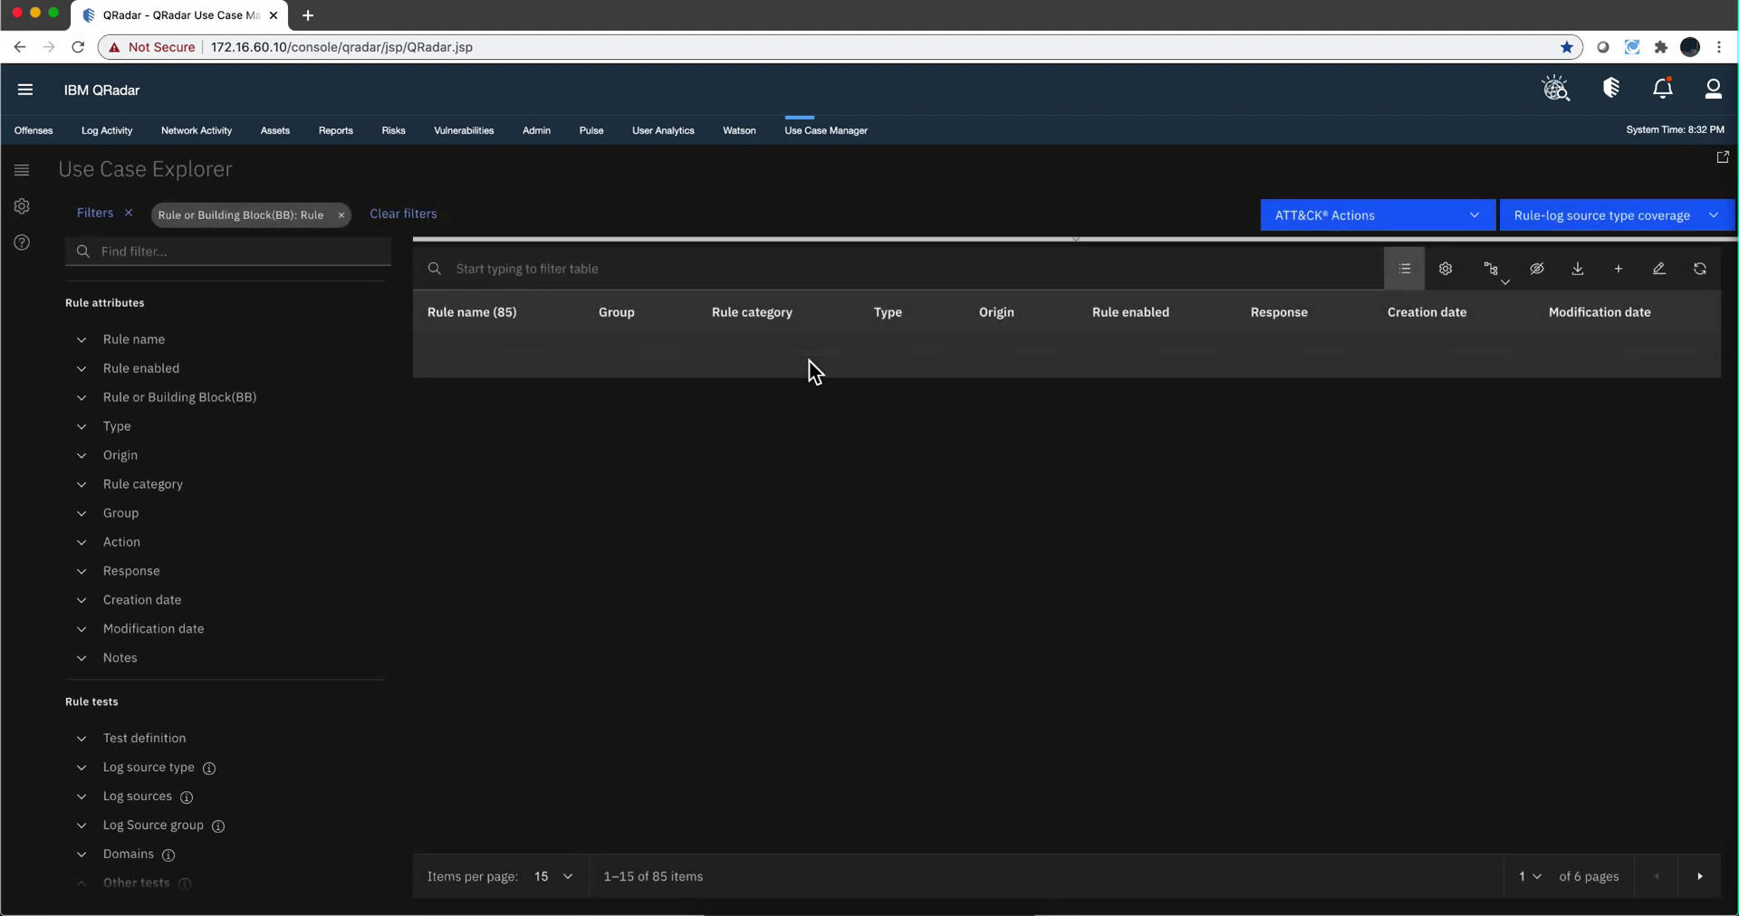